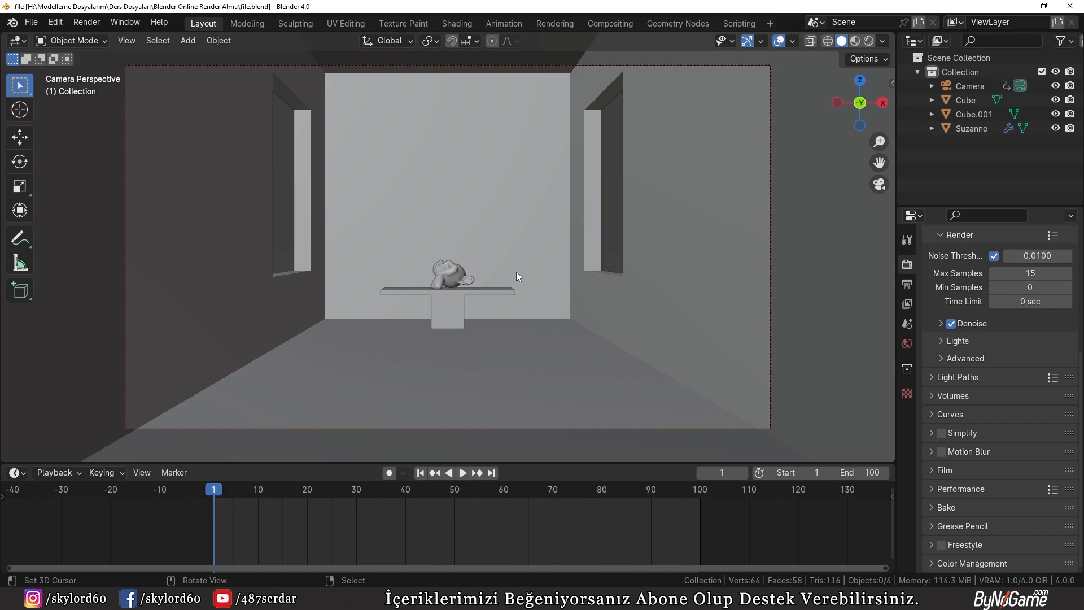
Enable denoising for viewport sampling in the Cycles render settings.
scroll(1012, 355, "up", 1)
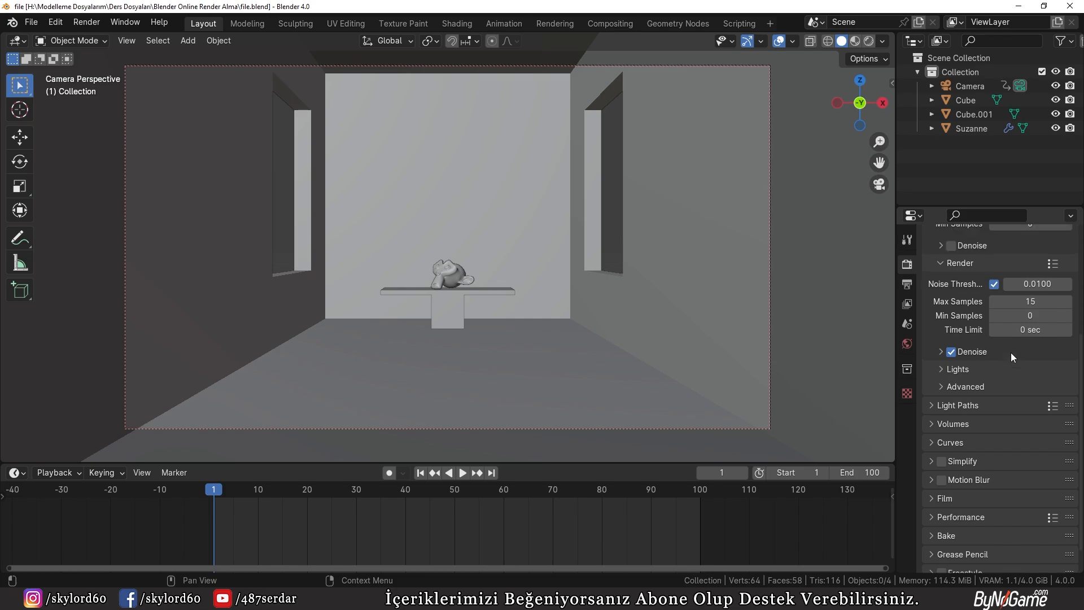
scroll(1012, 355, "up", 5)
left_click(951, 387)
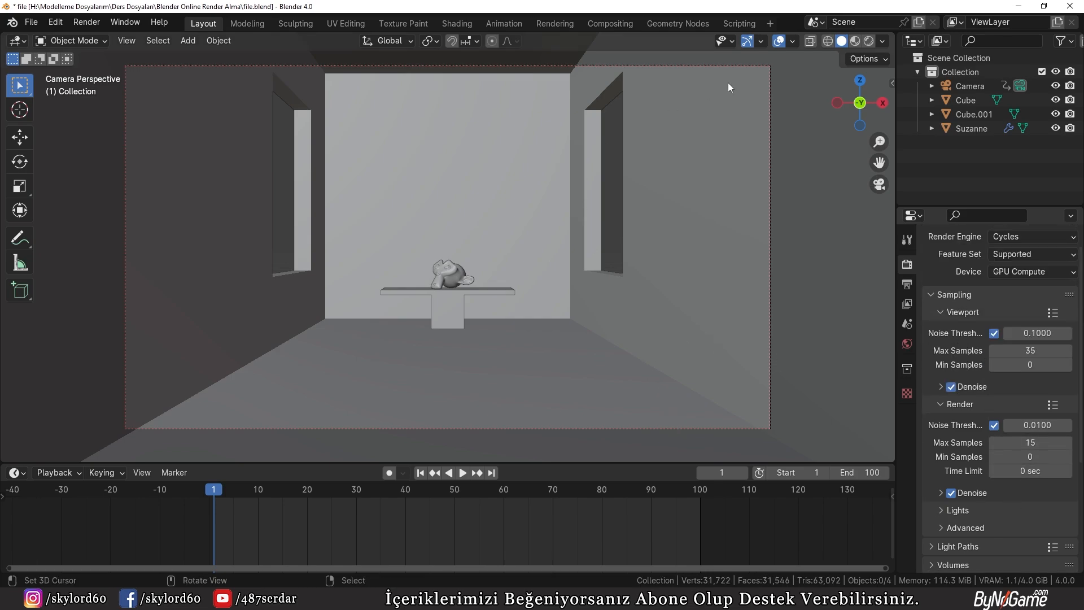
Preview the camera animation in Rendered shading from frame 1 to 100, then return to frame 1 and Solid shading.
left_click(868, 41)
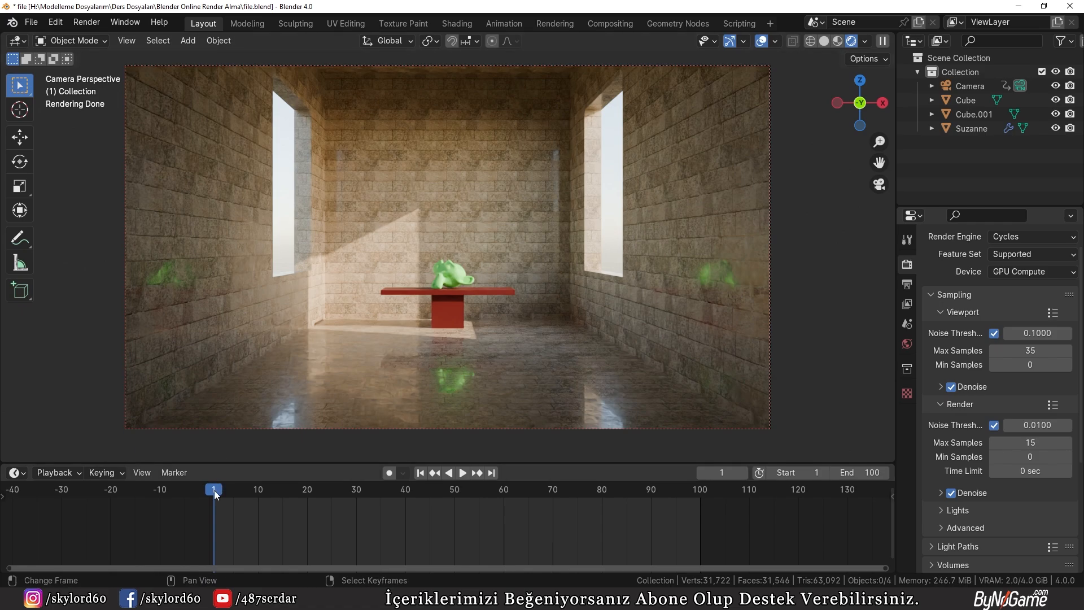
left_click_drag(215, 490, 700, 511)
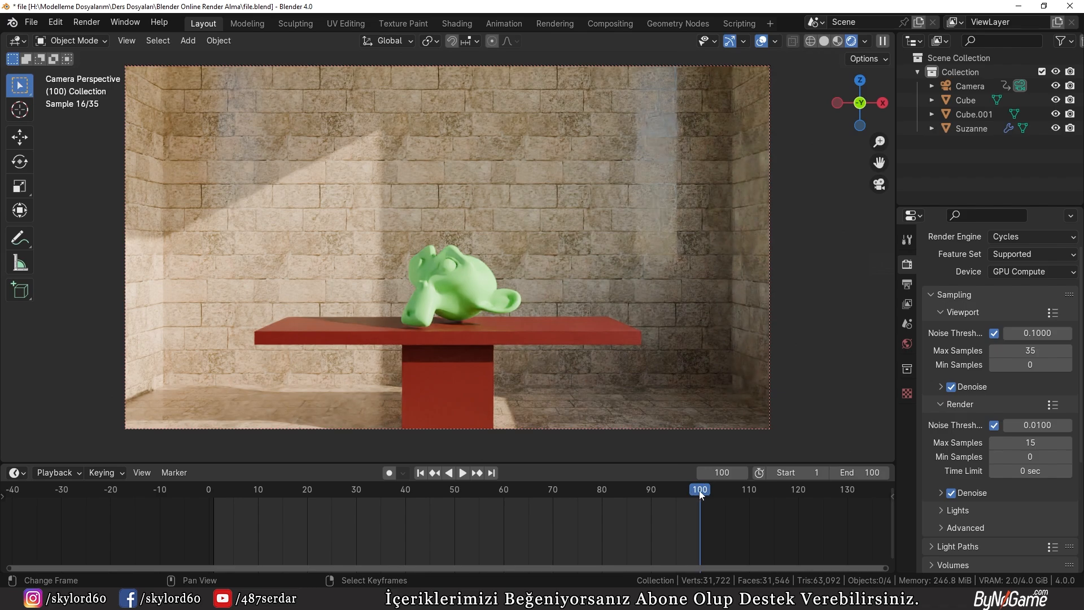
left_click_drag(699, 491, 361, 499)
left_click(434, 476)
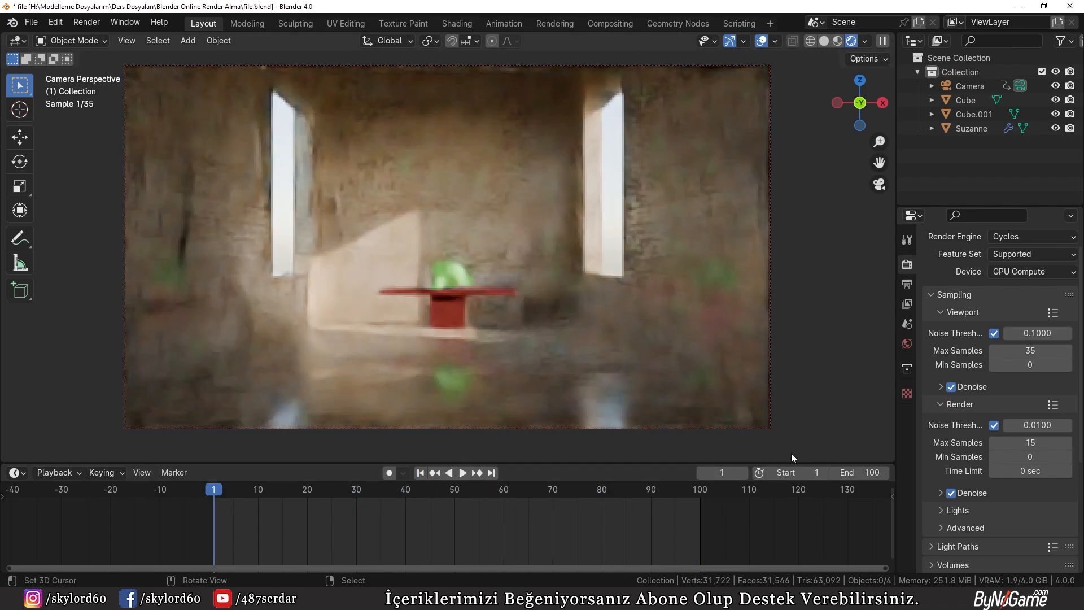
left_click(824, 41)
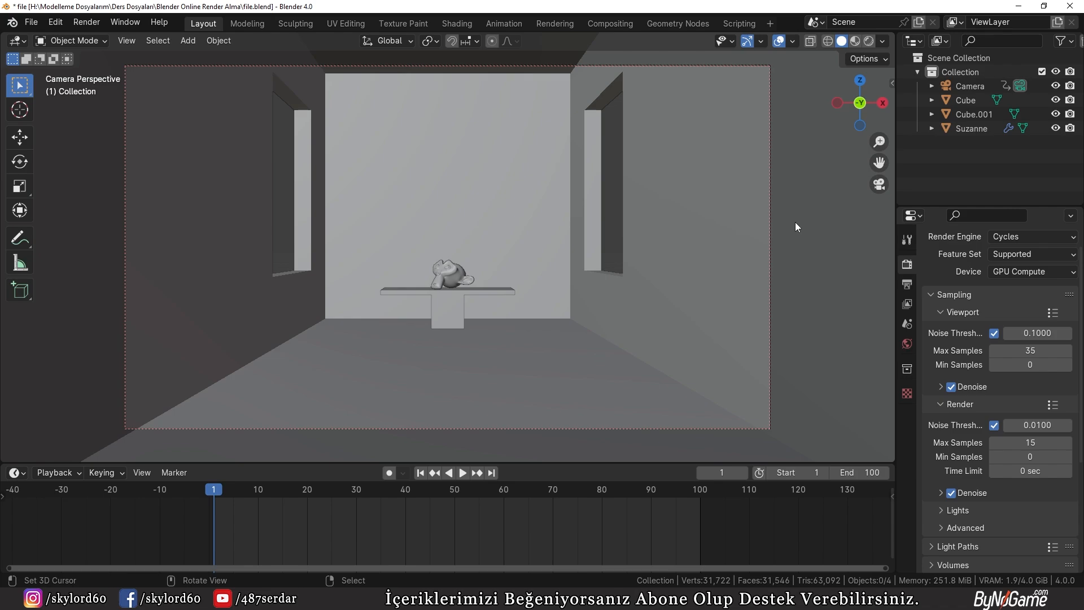
Set the render output path to // in the output properties.
left_click(908, 287)
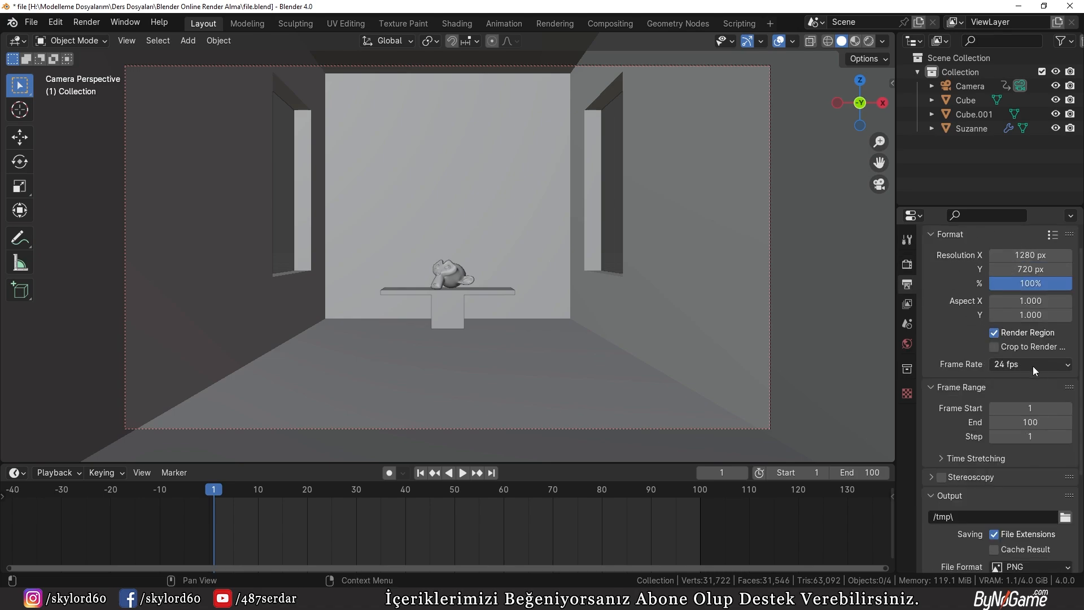
scroll(1051, 361, "down", 3)
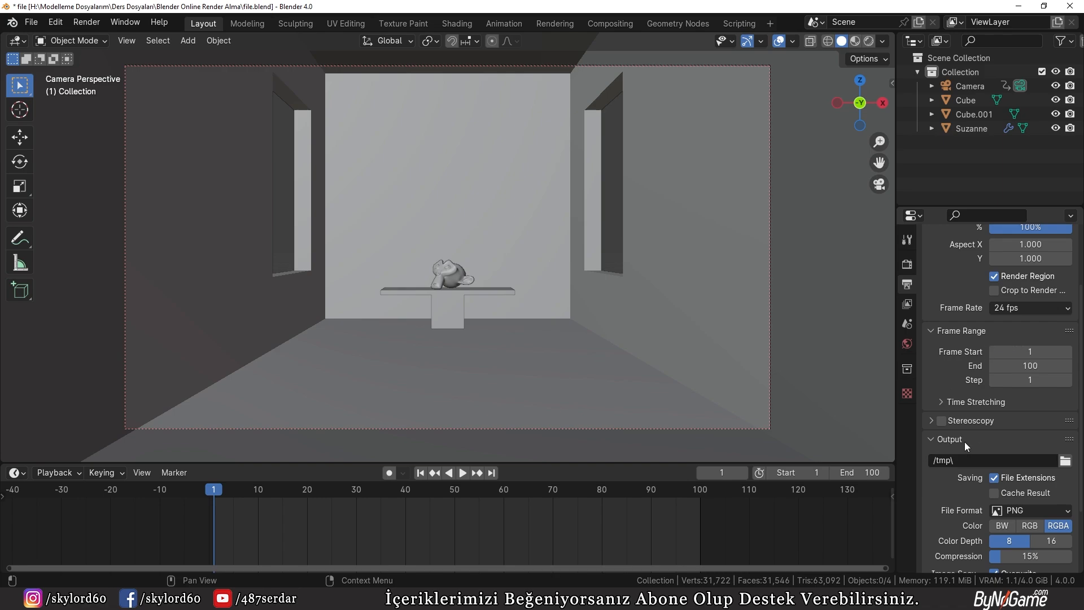
left_click(956, 459)
key("BackSpace")
key("BackSpace")
key("BackSpace")
key("BackSpace")
key("BackSpace")
type("//")
Set the output file format to the AVI JPEG movie format.
left_click(1026, 512)
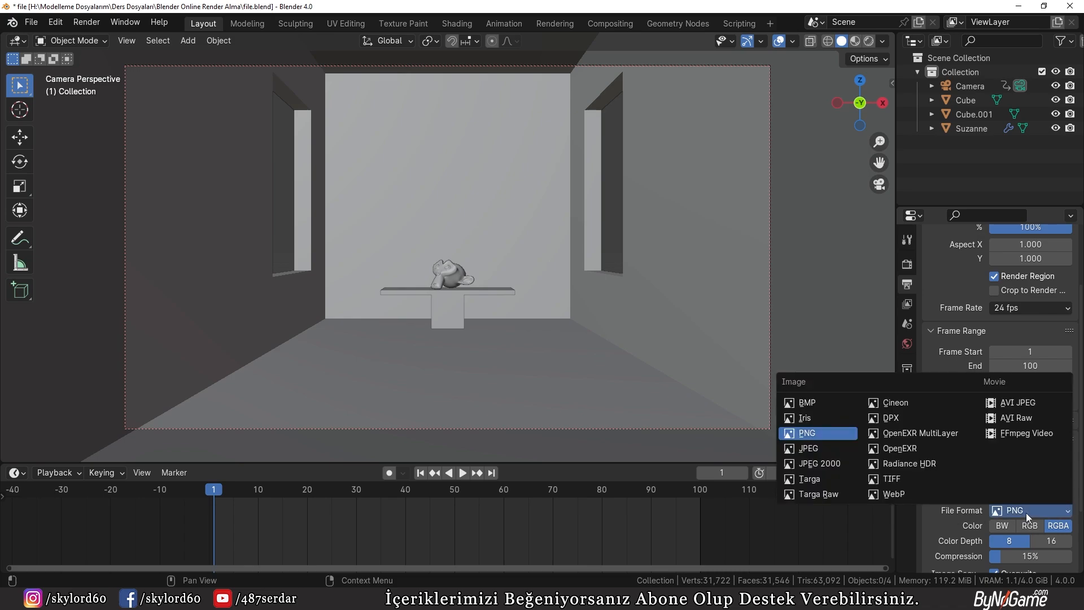
left_click(1027, 405)
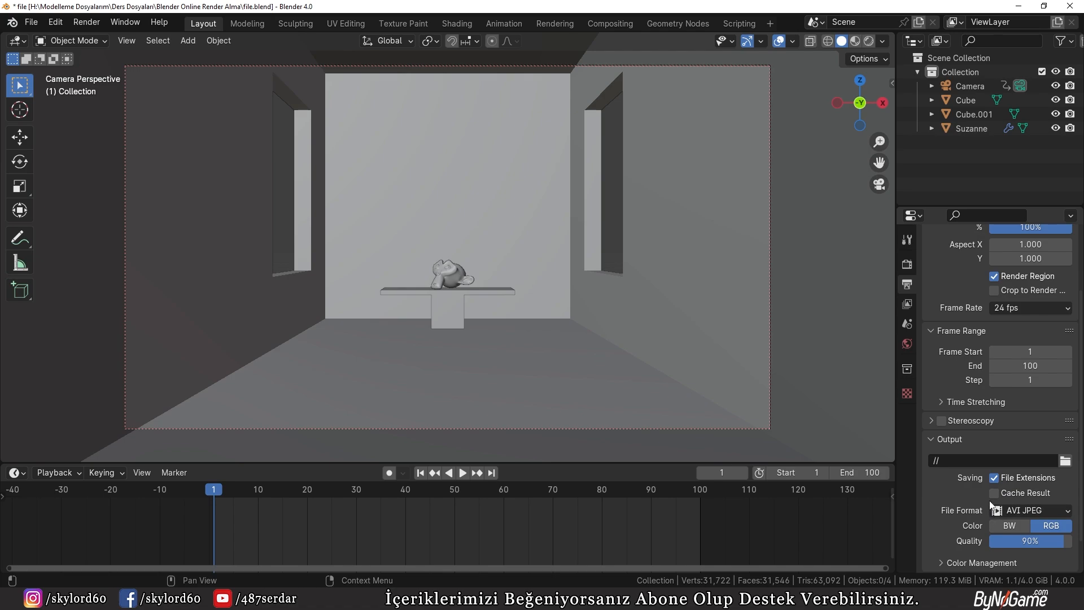
scroll(1053, 431, "up", 4)
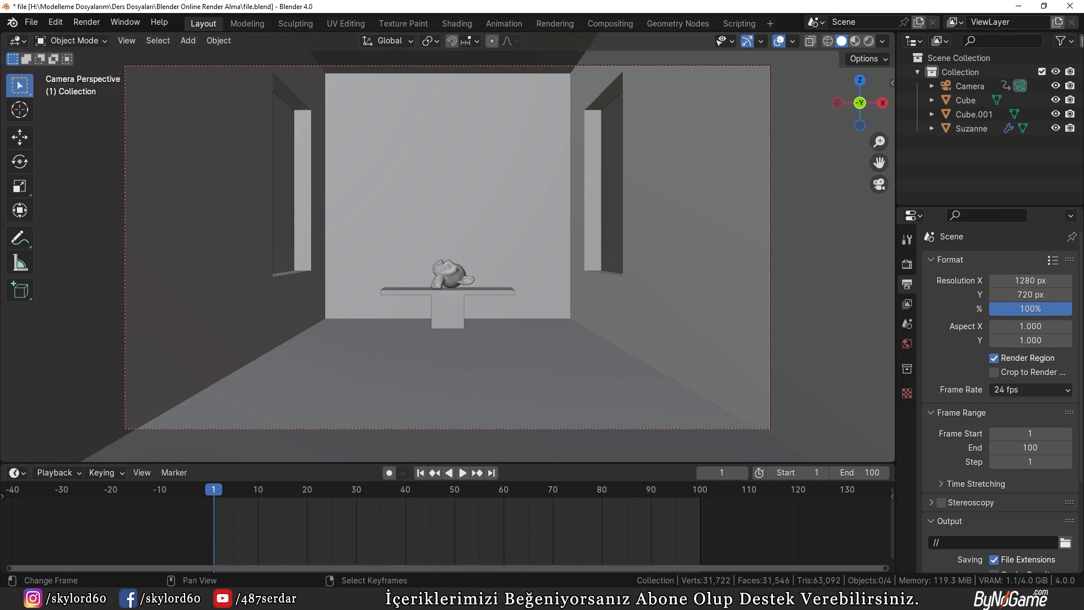
Check the project folder in File Explorer, then return to Blender and show the viewport in Material Preview shading.
key("alt+Tab")
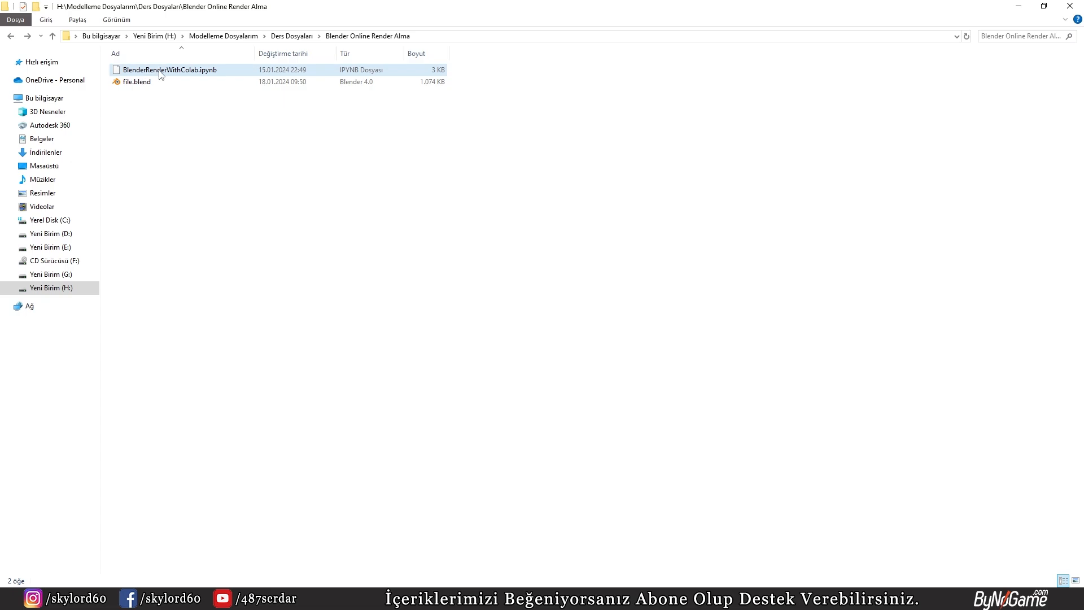
key("alt+Tab")
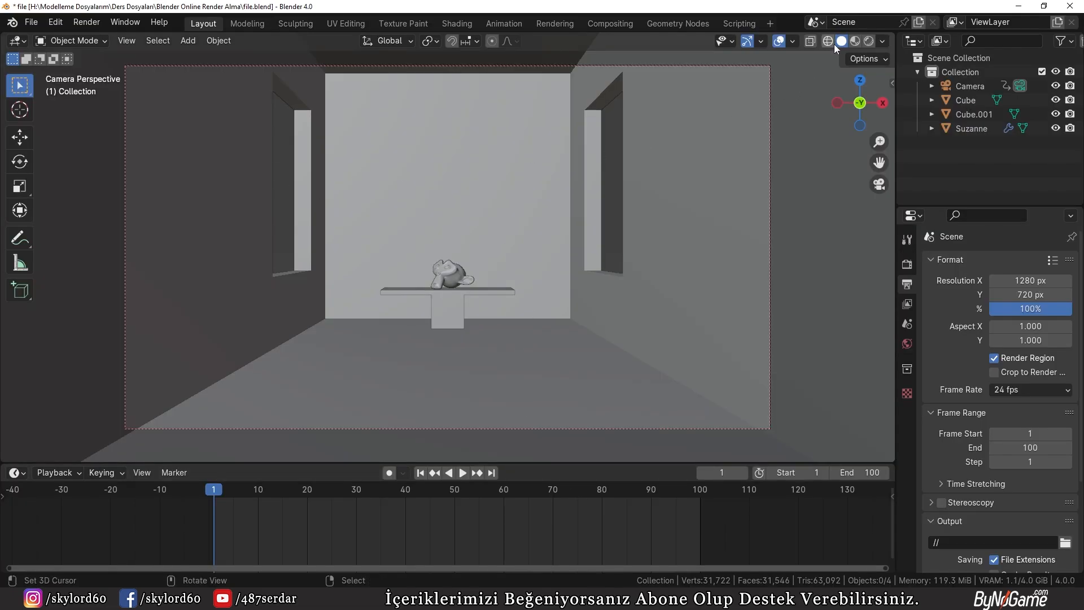
left_click(859, 40)
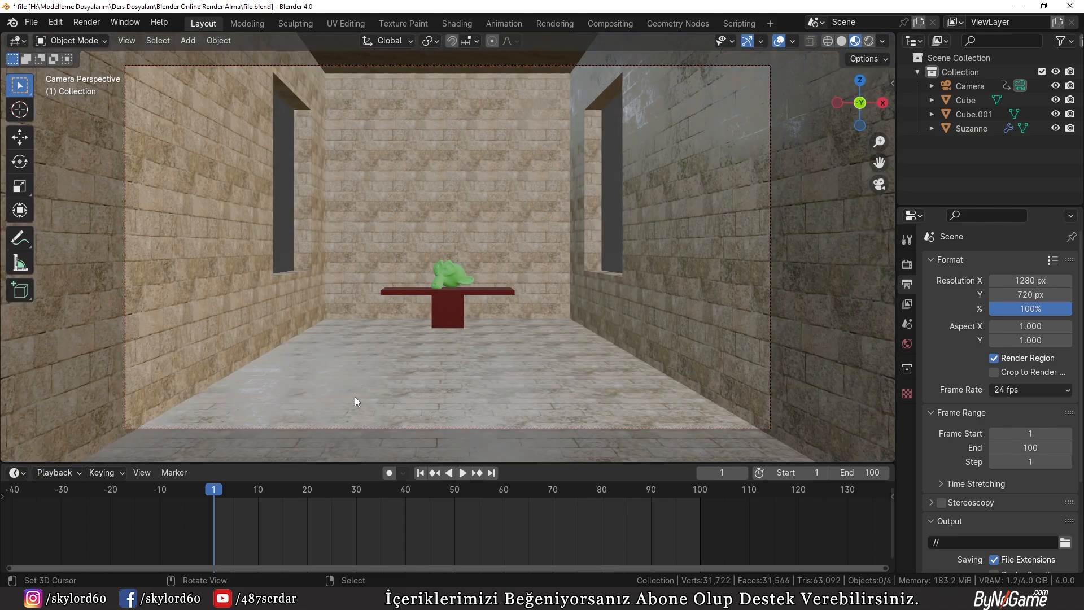
Pack all external resources into the blend file and save it.
left_click(32, 23)
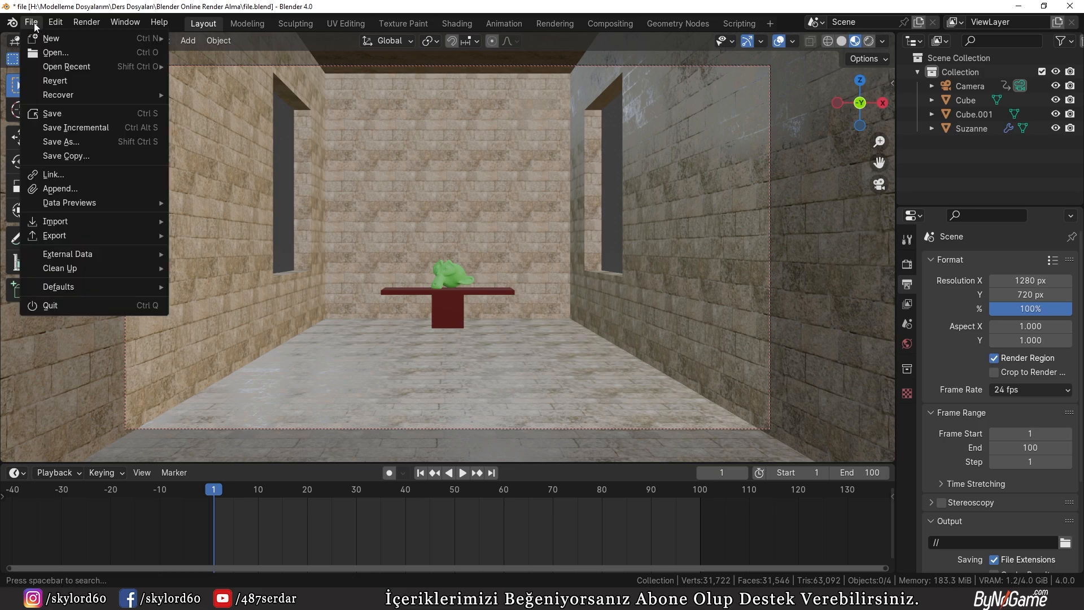
mouse_move(114, 255)
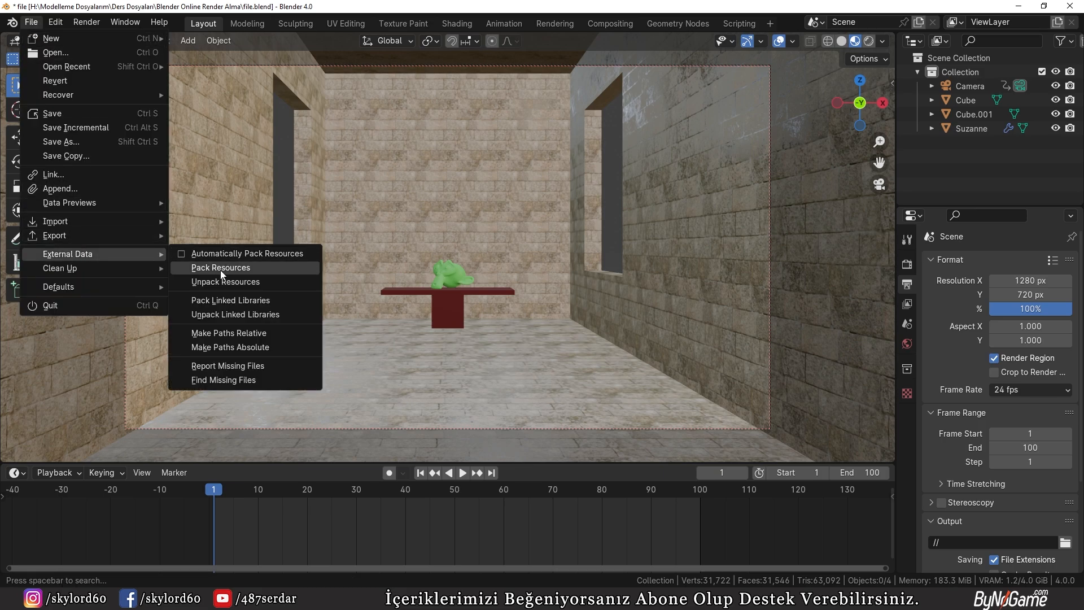
left_click(239, 269)
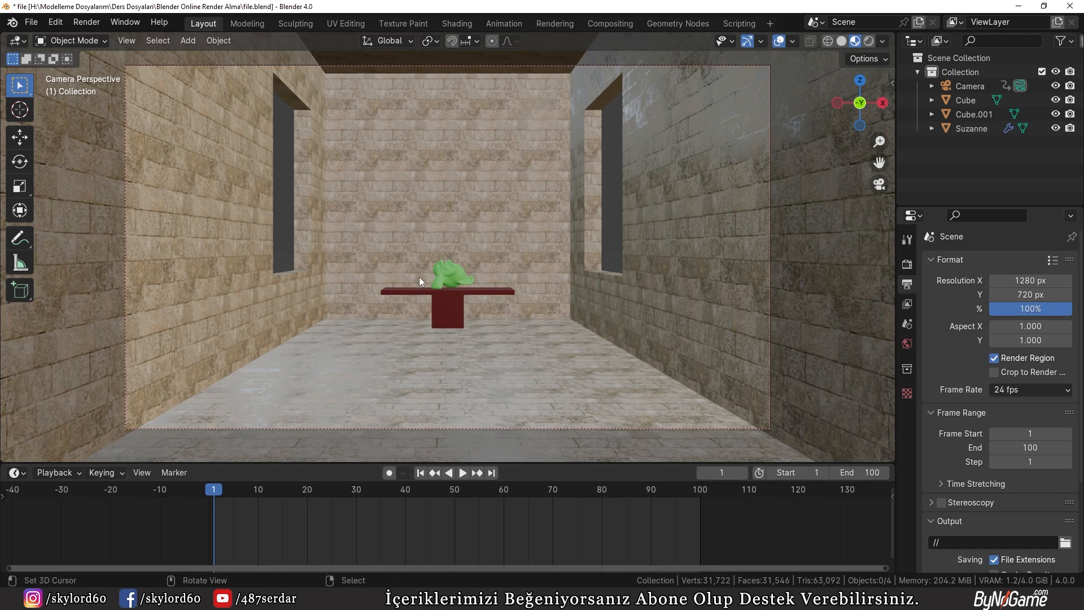
left_click(31, 22)
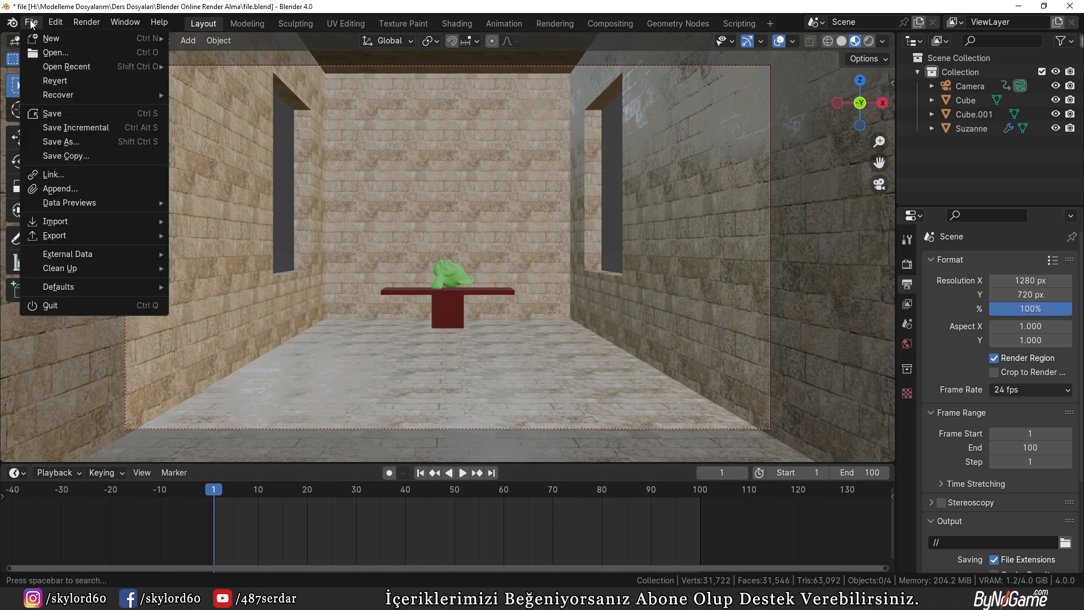
left_click(67, 110)
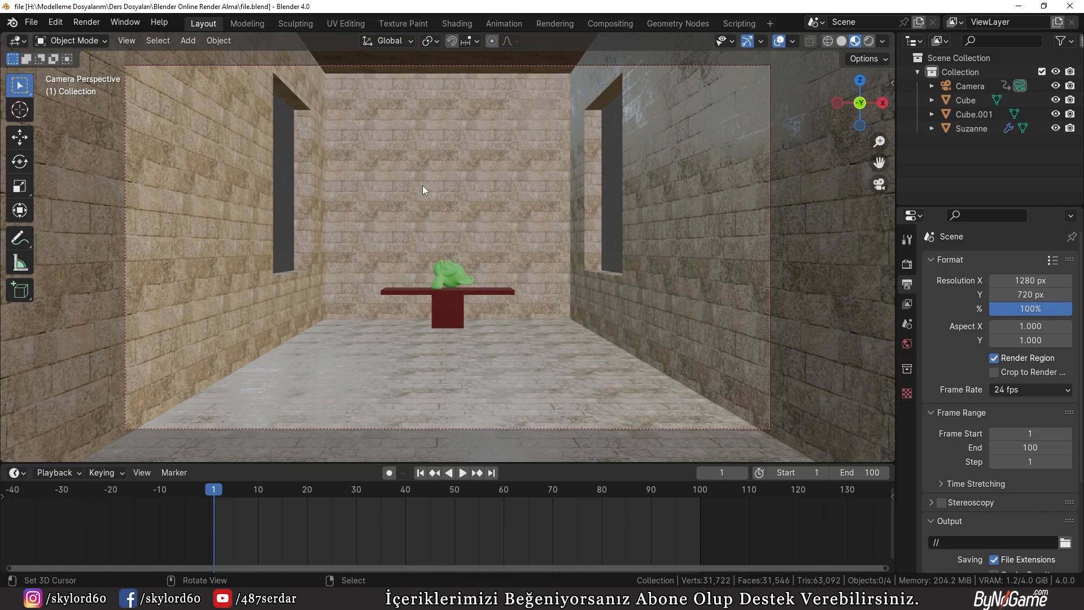
Unpack the resources by writing the files to the current directory, overwriting existing files.
left_click(32, 22)
mouse_move(69, 260)
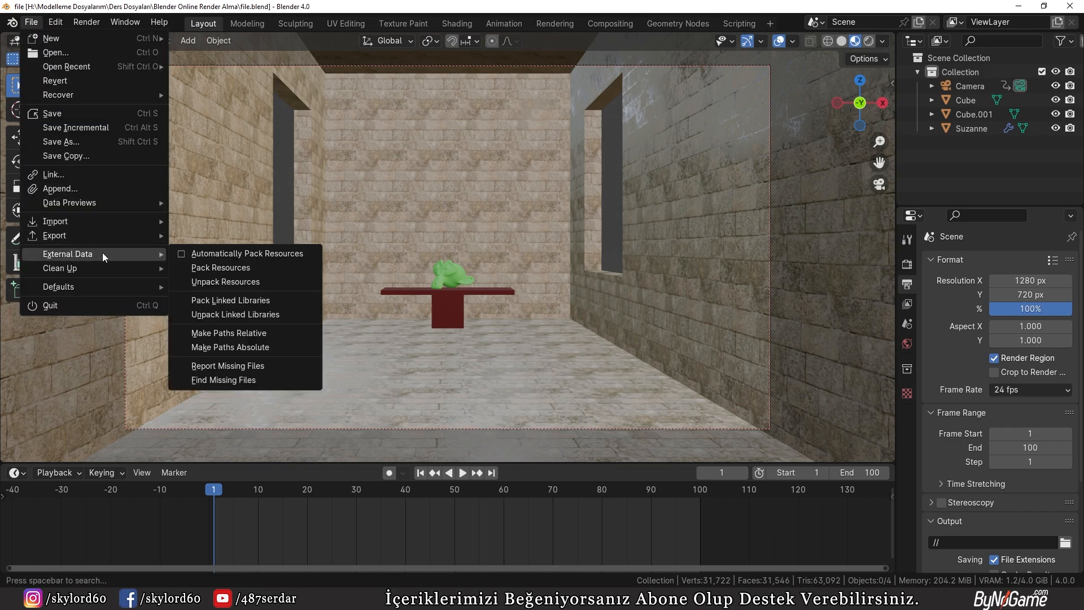
left_click(220, 282)
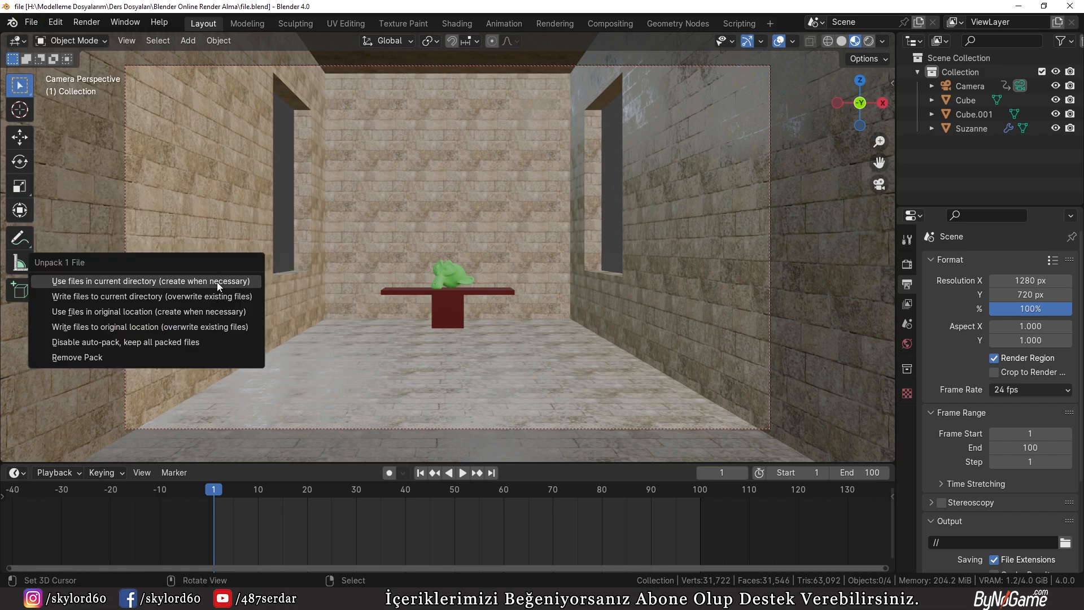
left_click(199, 297)
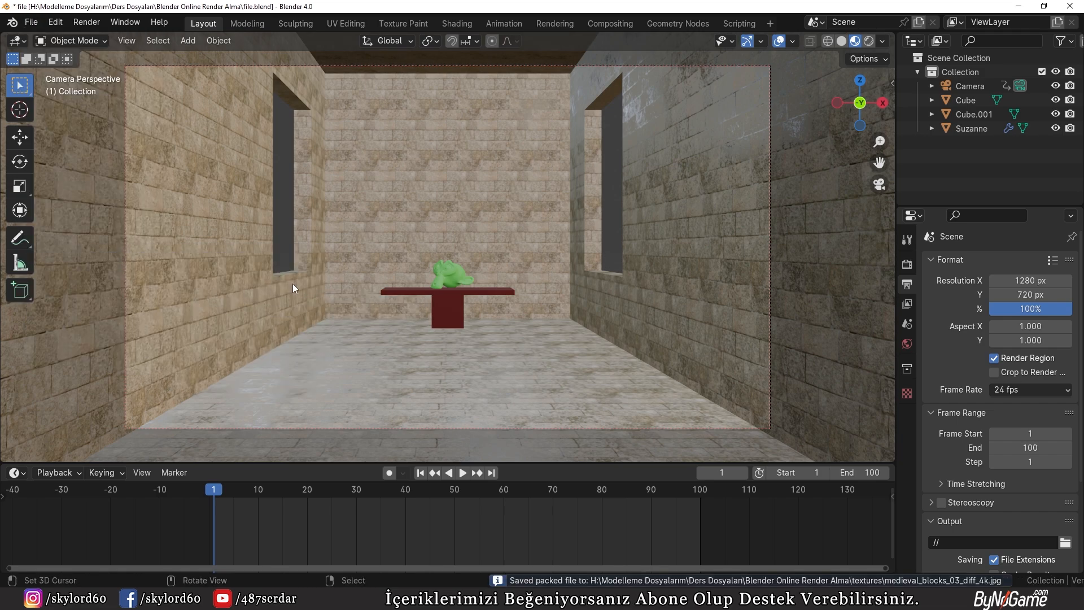
Inspect the textures folder in File Explorer, then return to Blender and save the file.
key("alt+Tab")
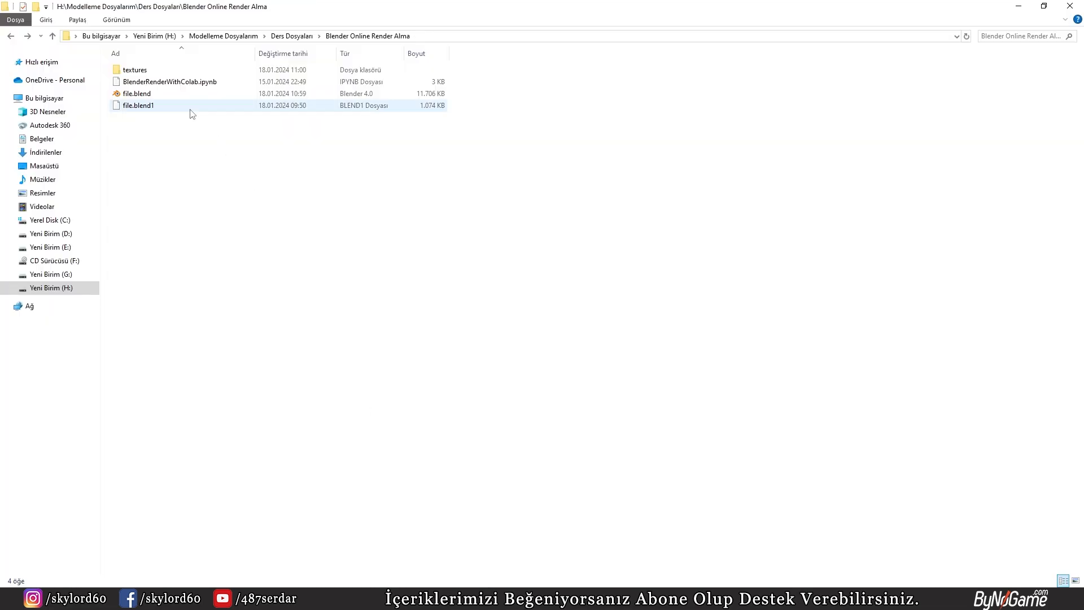
double_click(146, 72)
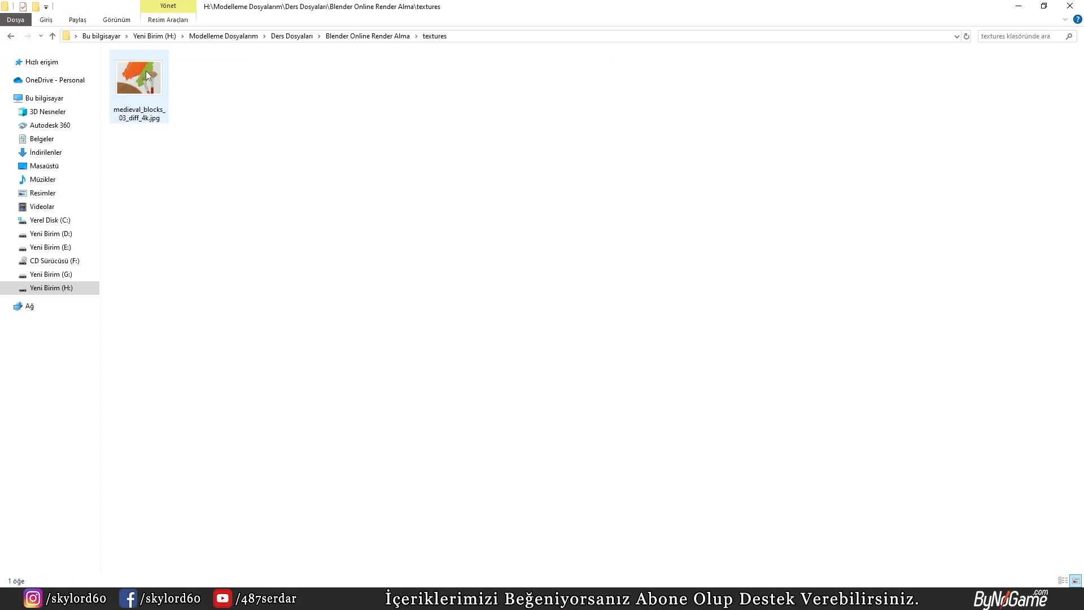
left_click(11, 36)
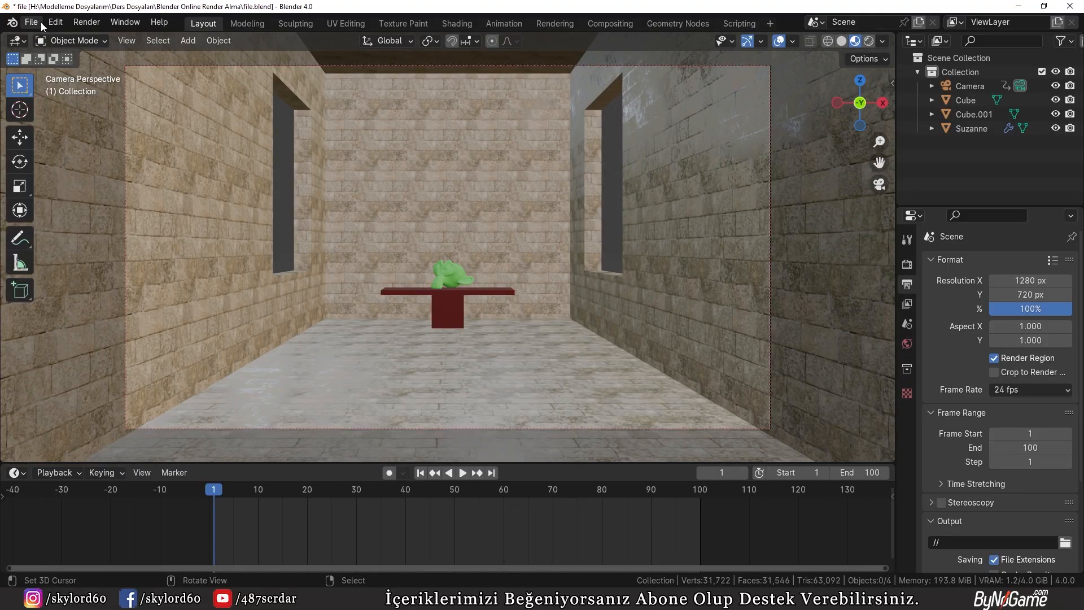
left_click(31, 22)
left_click(57, 113)
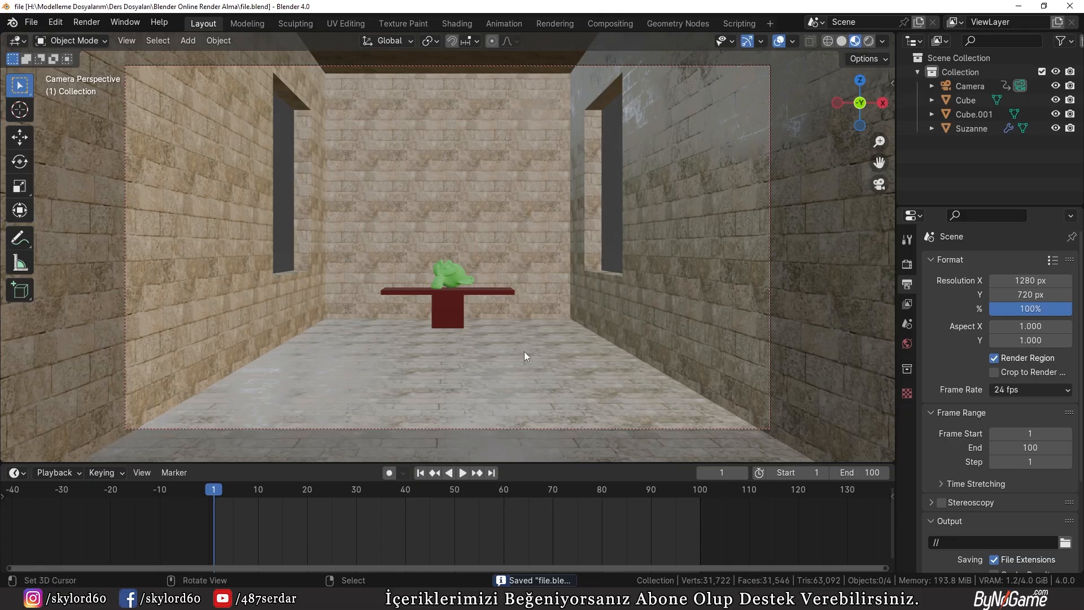
Select the Cube and check the file location of its material's base color image, leaving the image unchanged.
left_click(639, 280)
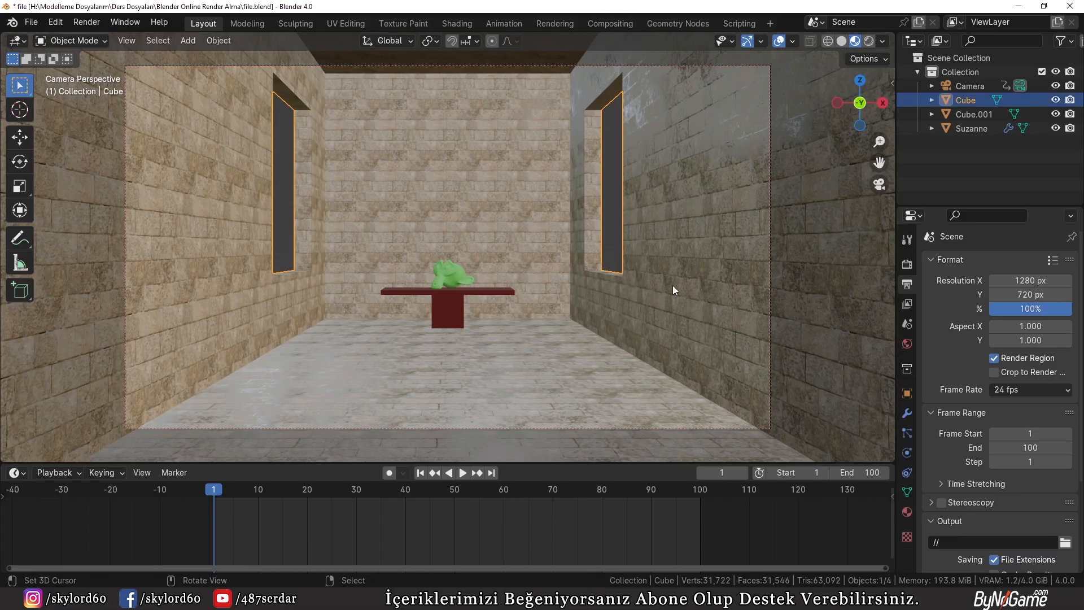
left_click(907, 512)
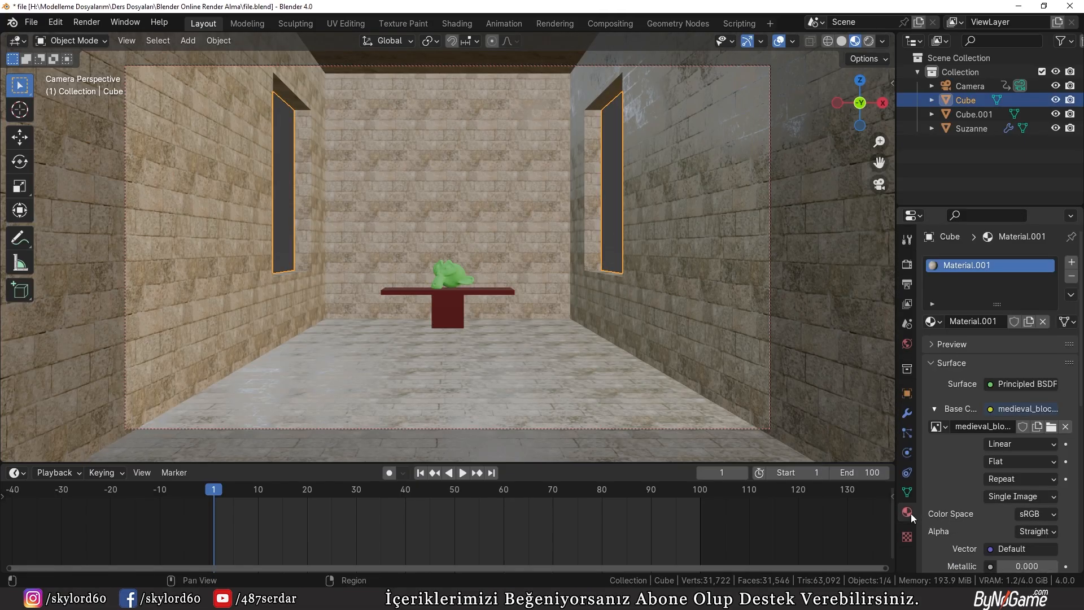
left_click(1051, 427)
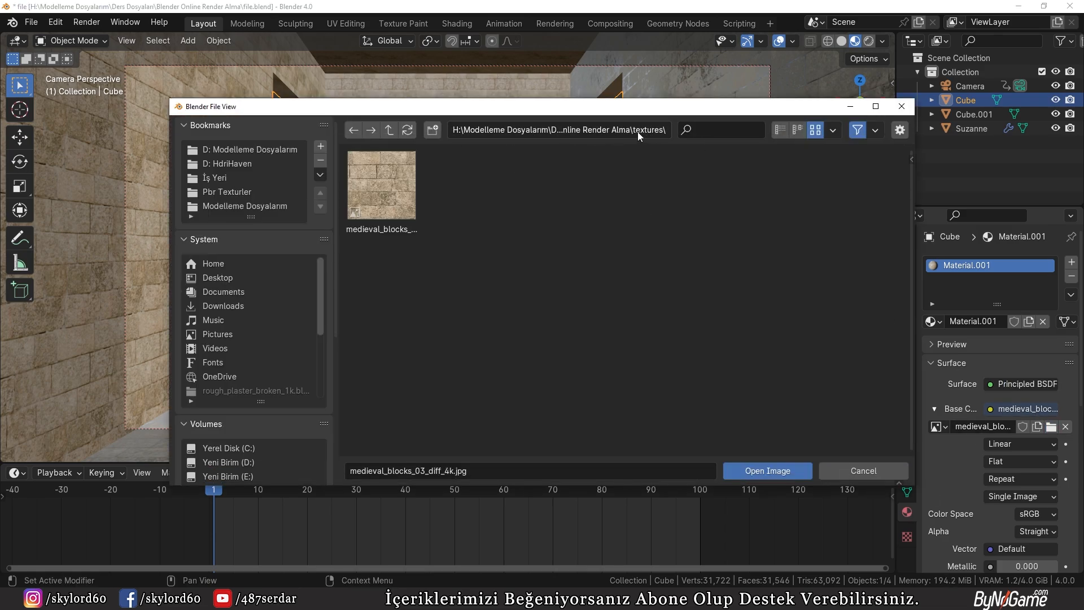
left_click(883, 472)
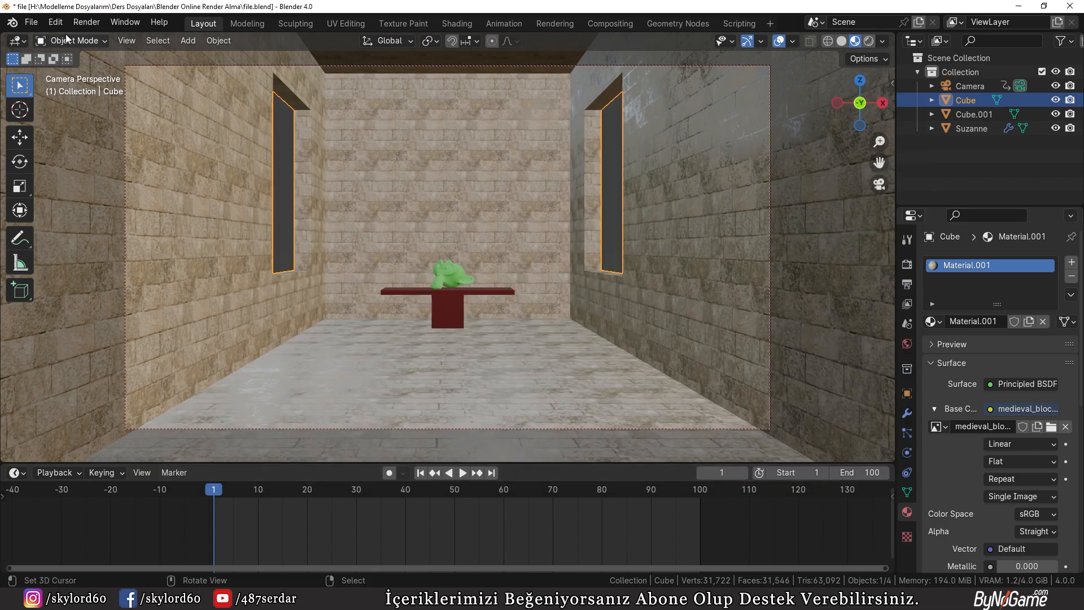
Save the blend file and close Blender.
left_click(32, 23)
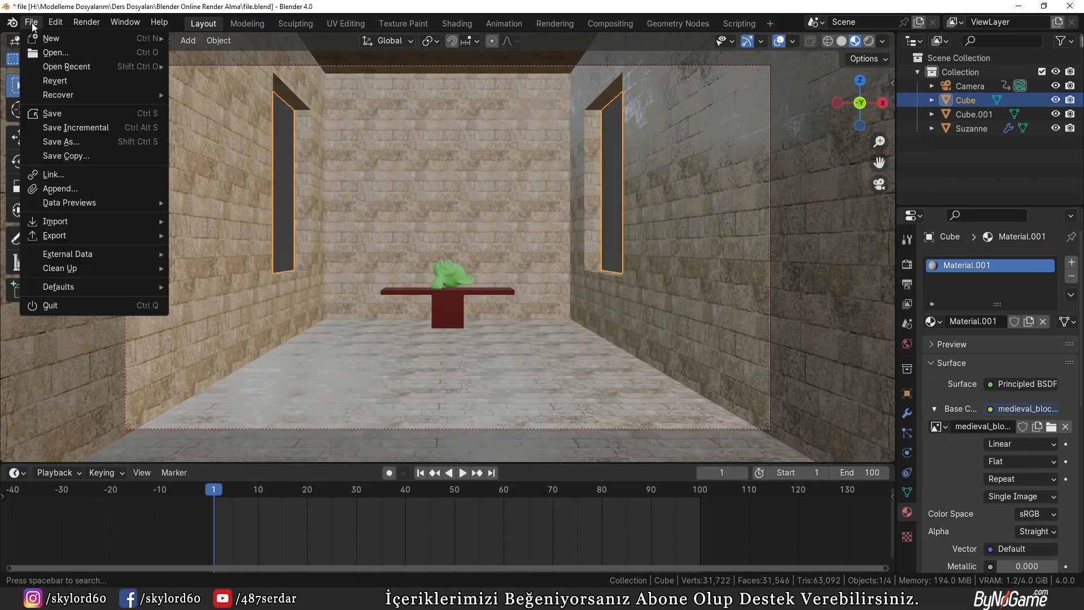
left_click(62, 112)
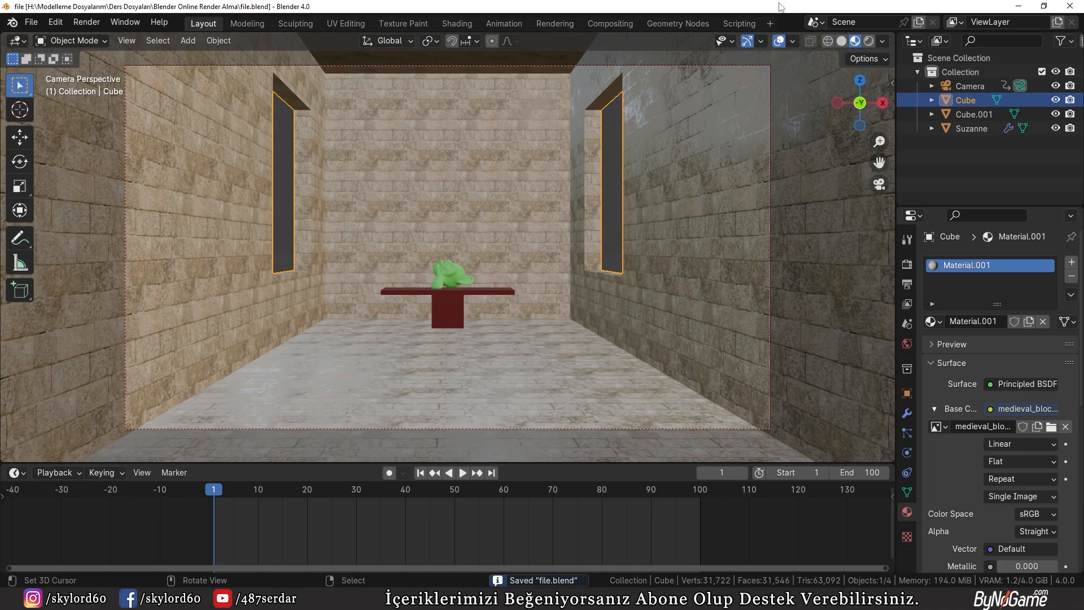
left_click(1070, 6)
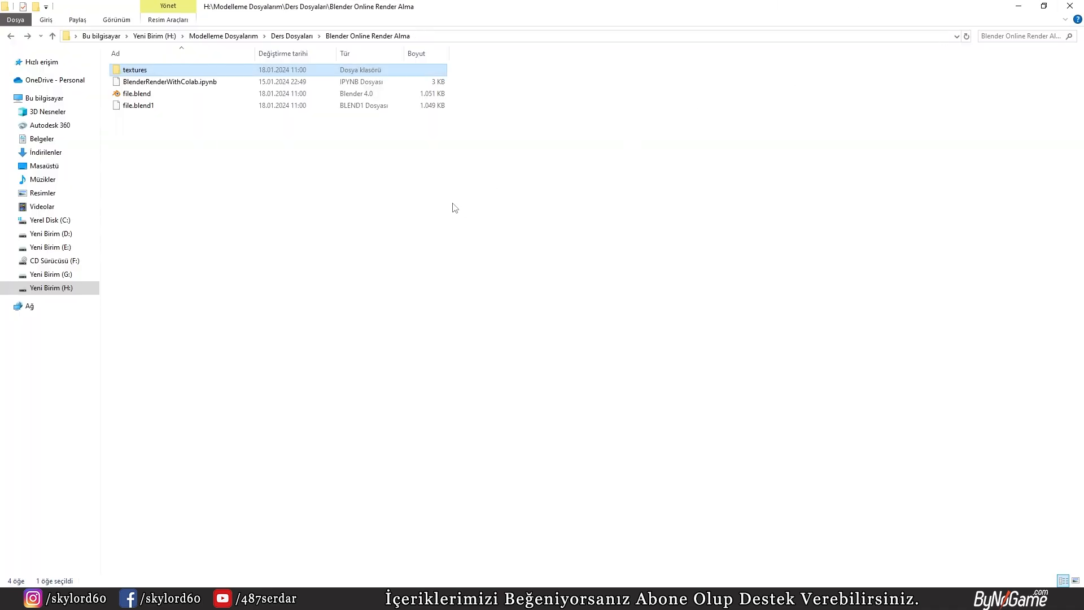
Delete the backup file file.blend1 from the project folder.
left_click(151, 109)
key("Delete")
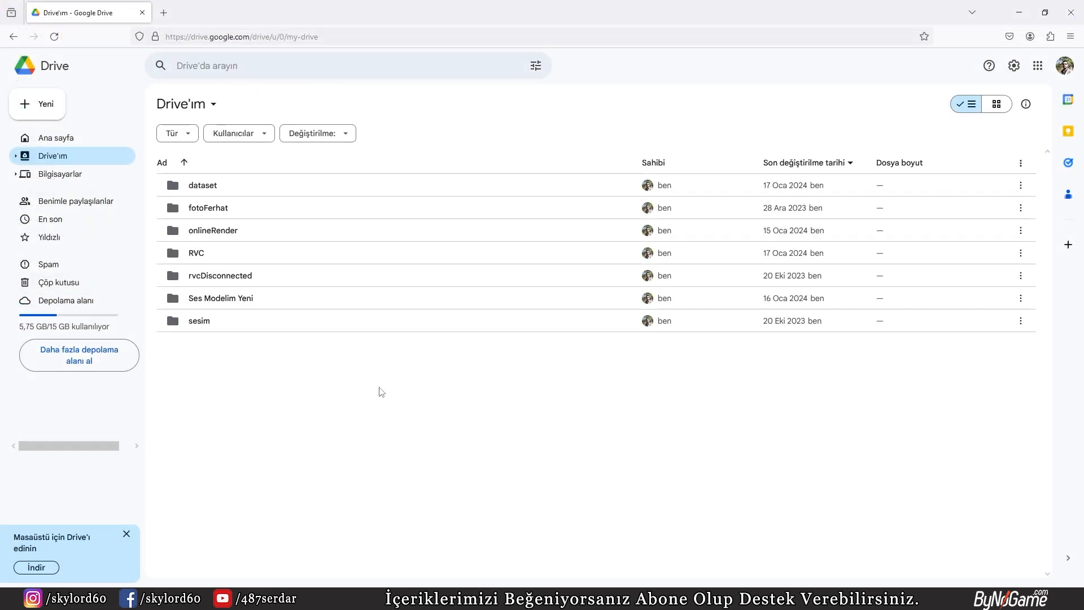
Create a folder named BlenderOnlineRender in My Drive and open it.
left_click(49, 112)
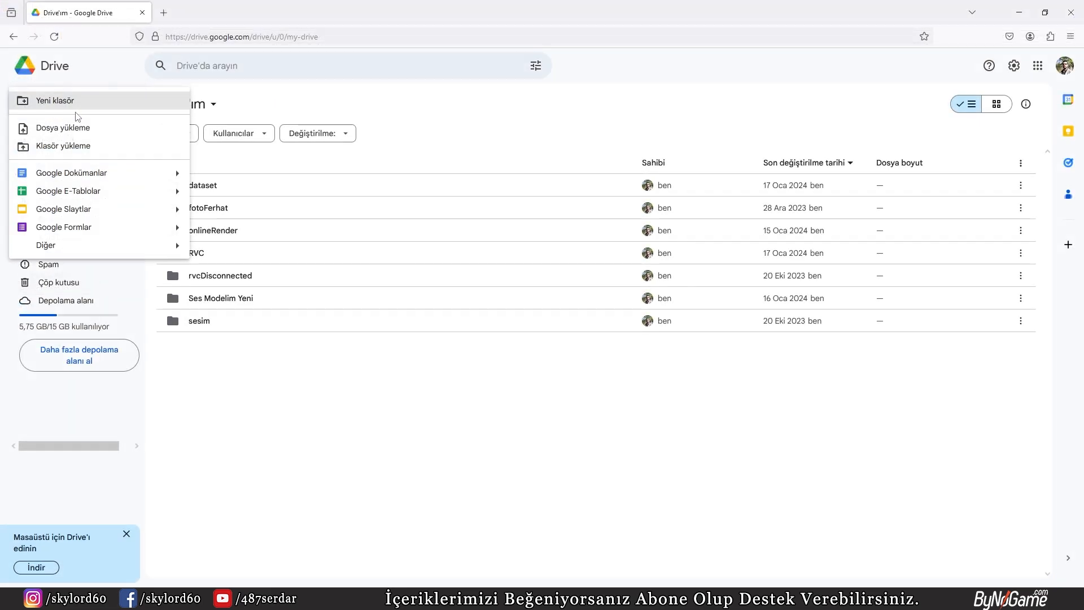
left_click(111, 106)
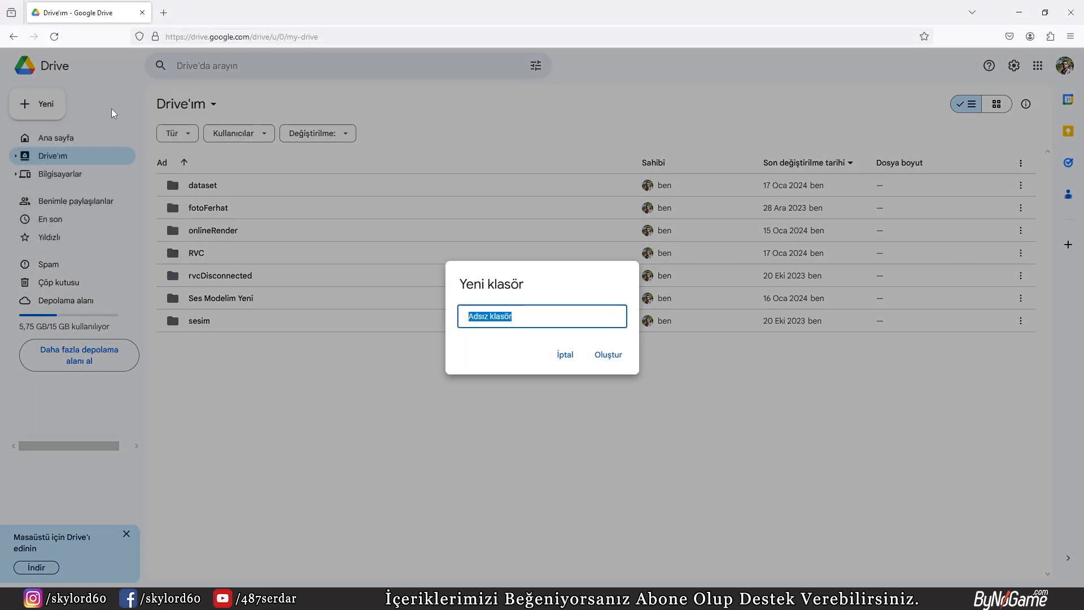
type("Blender")
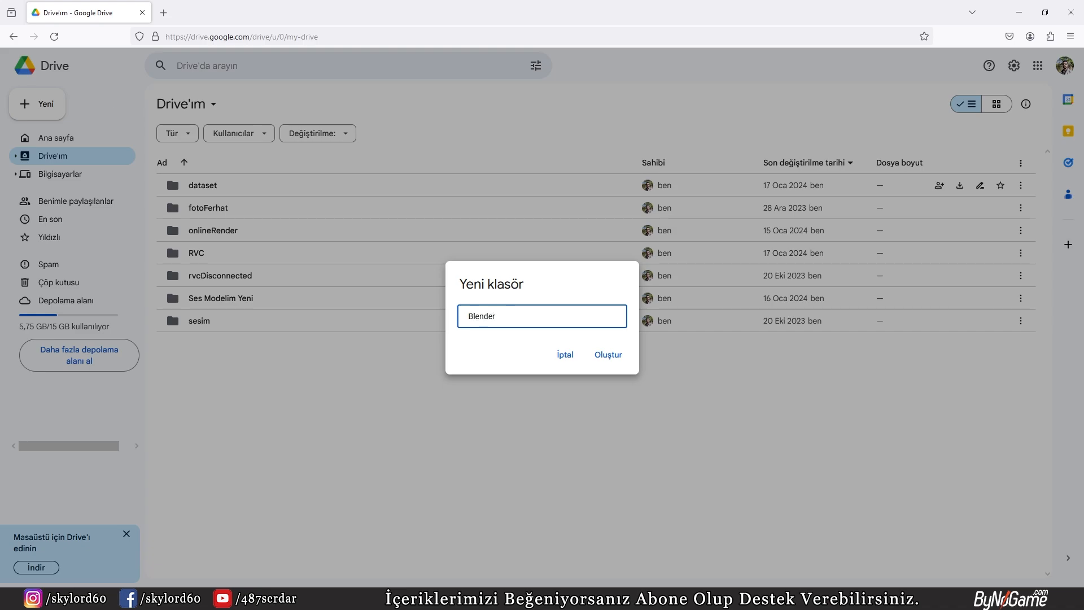
type("OnlineRender")
left_click(607, 355)
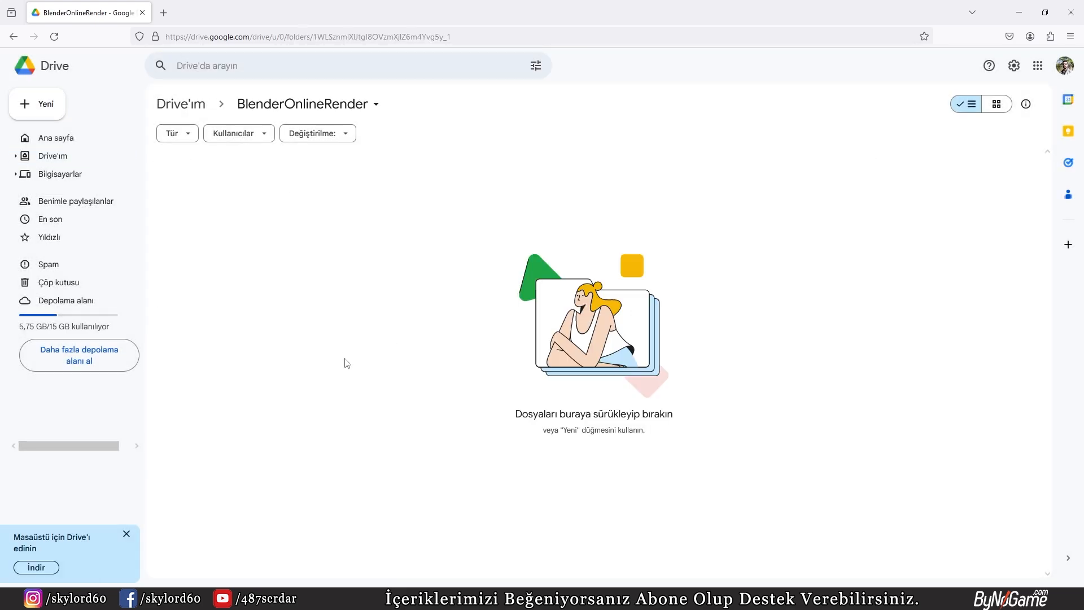
Upload the textures folder, BlenderRenderWithColab.ipynb and file.blend from the local project folder into the BlenderOnlineRender folder on Drive.
left_click(456, 599)
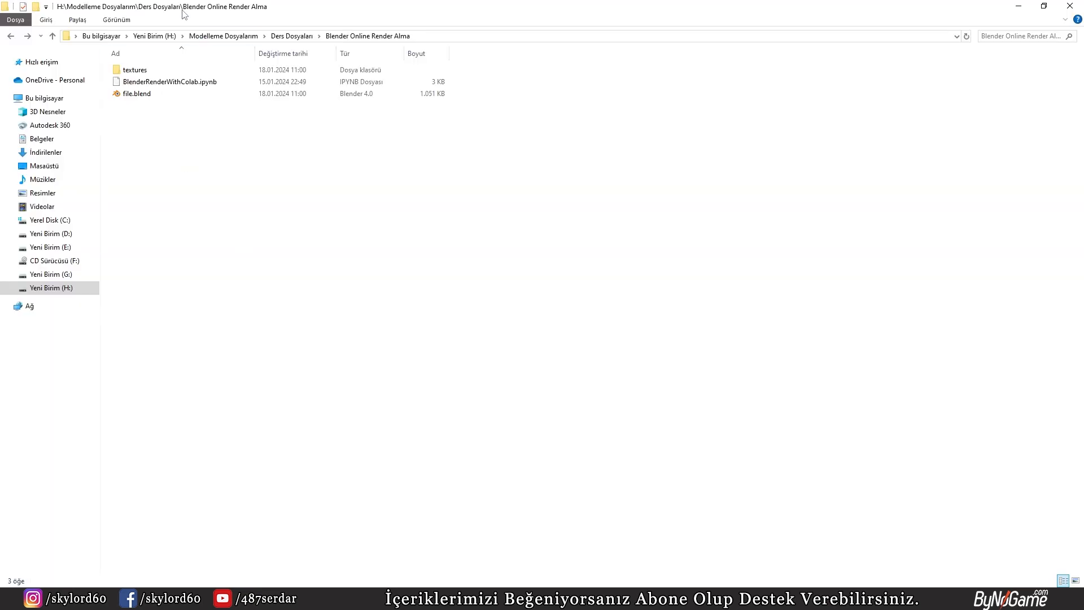
left_click_drag(181, 12, 528, 190)
left_click_drag(661, 326, 377, 275)
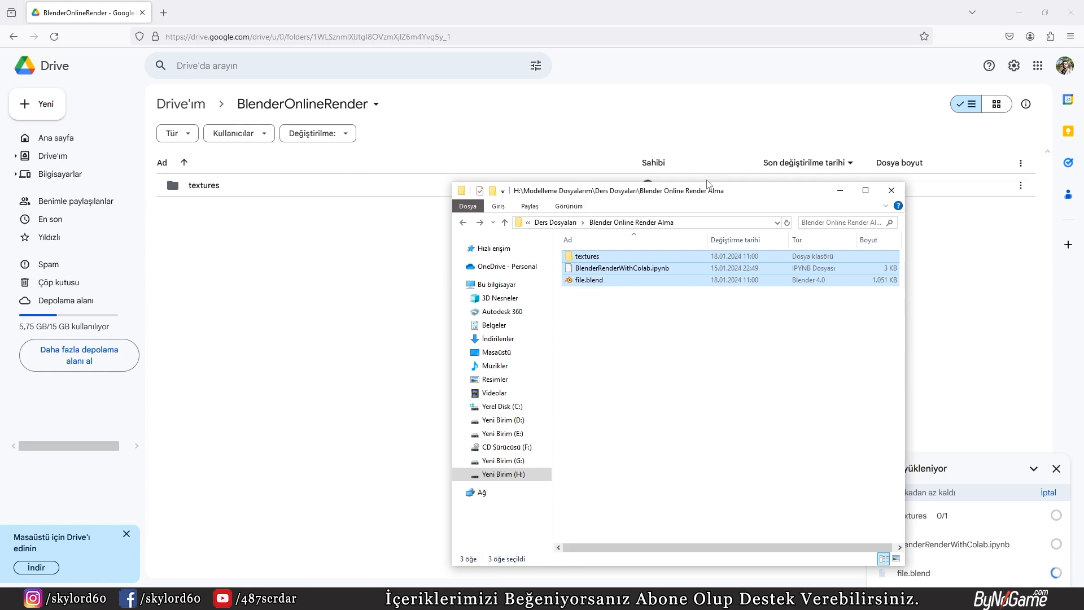
left_click(339, 249)
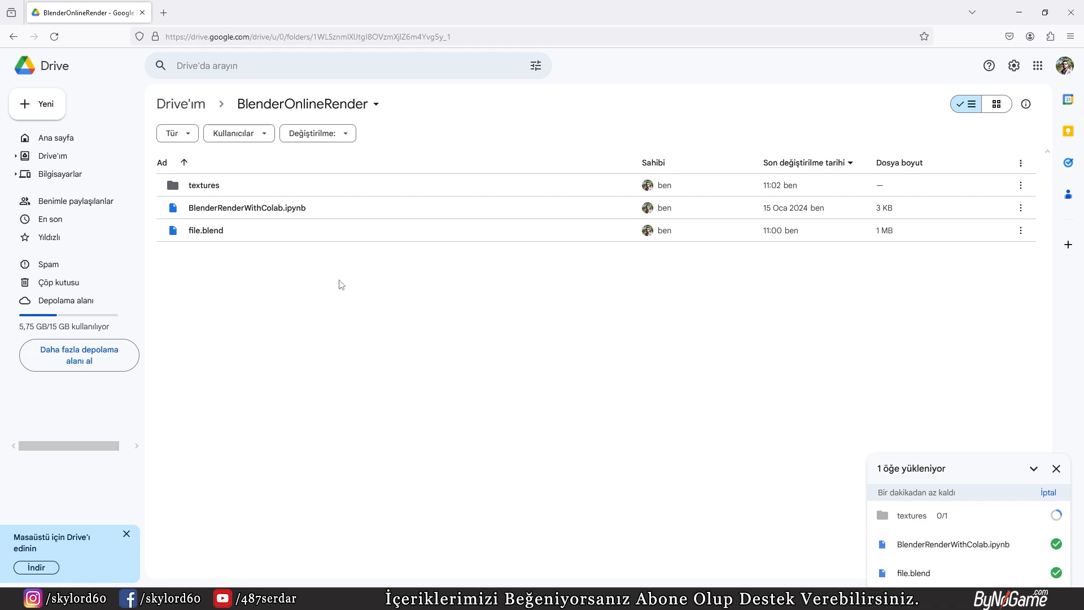
Create a subfolder named Renders inside the BlenderOnlineRender folder.
left_click(31, 106)
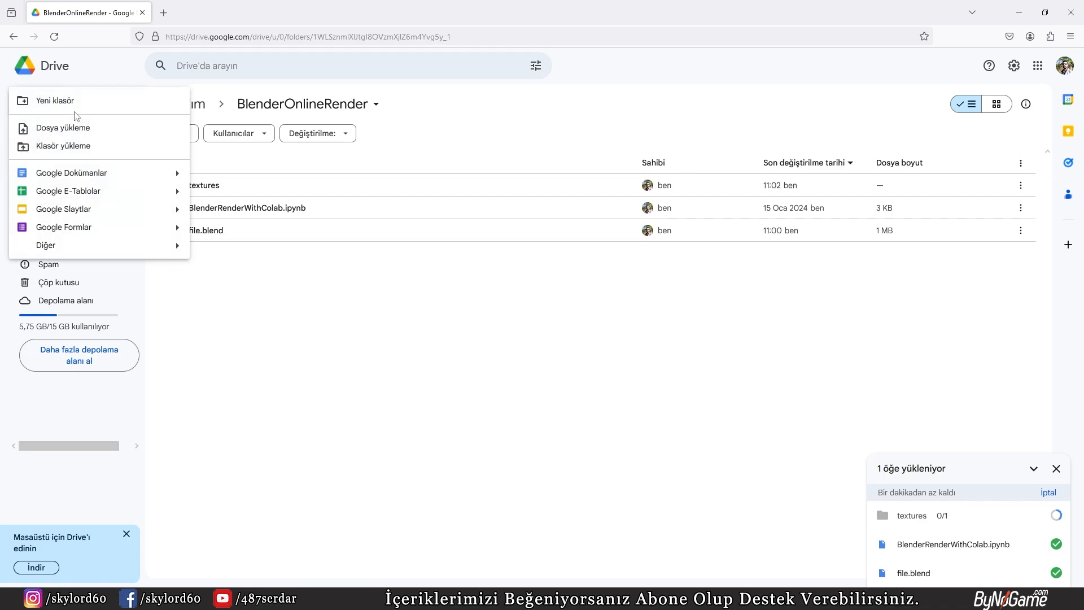
left_click(74, 111)
type("Renders")
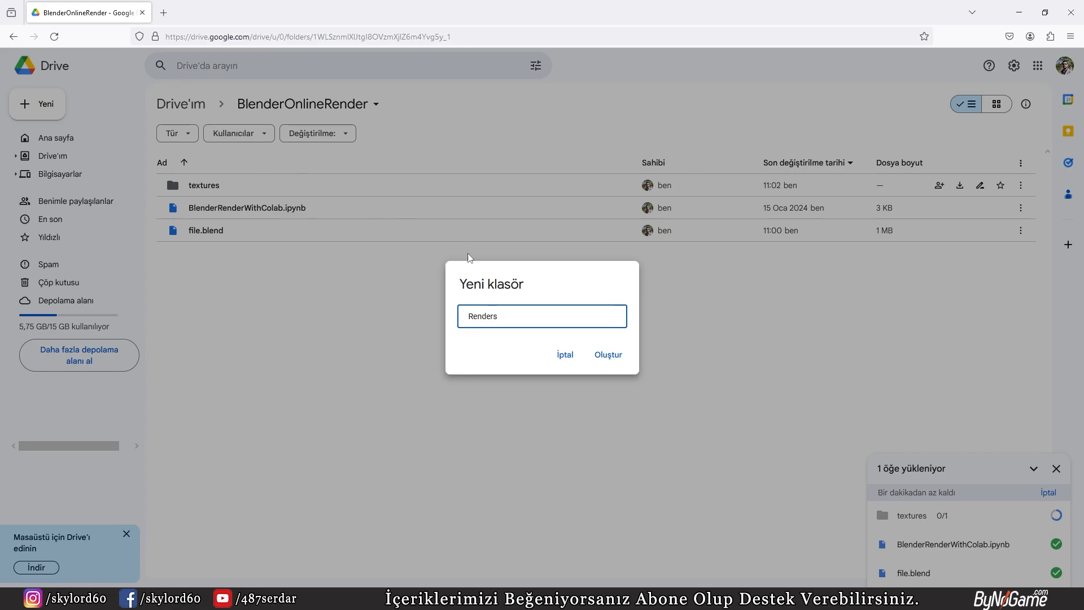
left_click(605, 355)
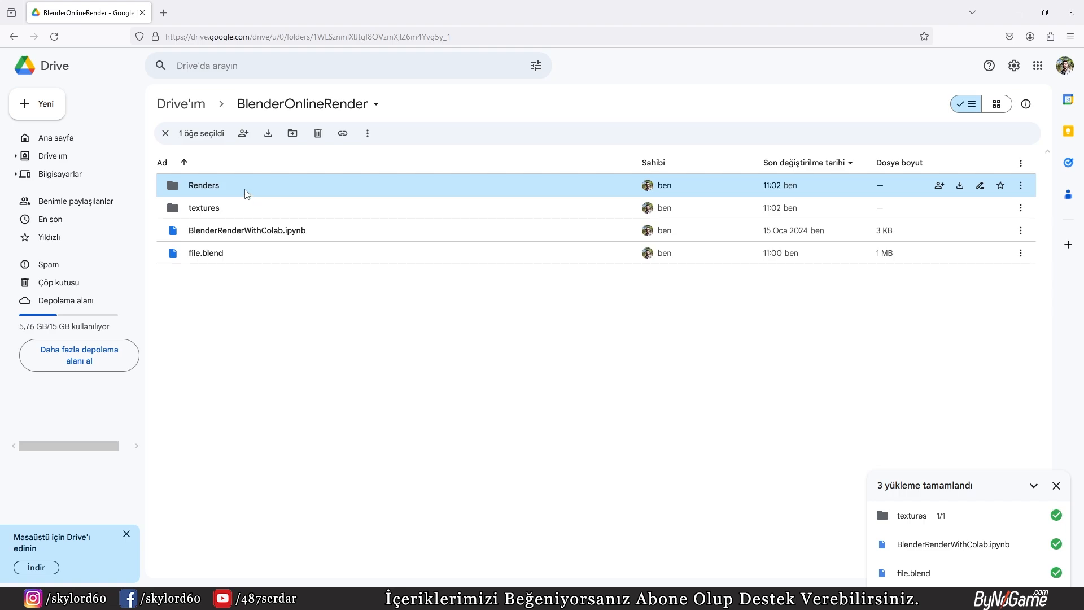
Search the web for colab in a new tab, view the Google Colab site, and close that tab.
left_click(173, 18)
type("colab.research.google.com/")
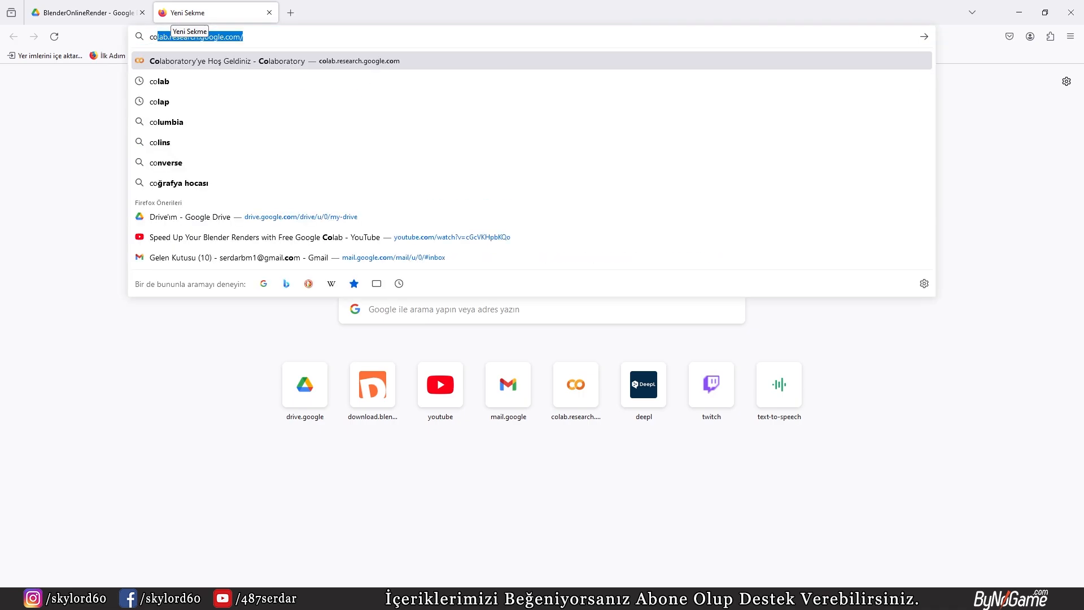
key("Return")
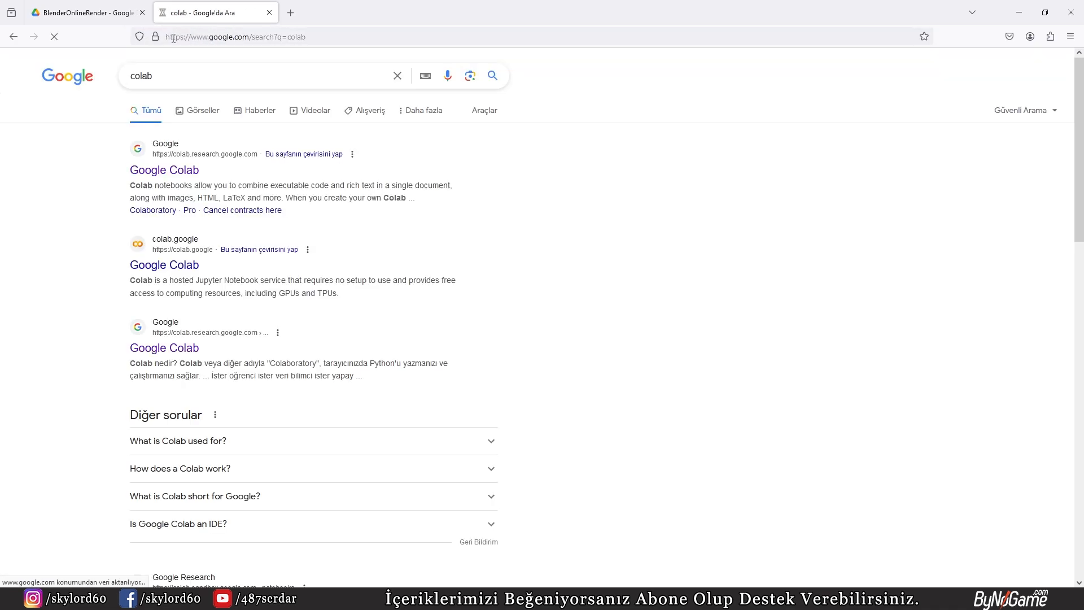
left_click(168, 172)
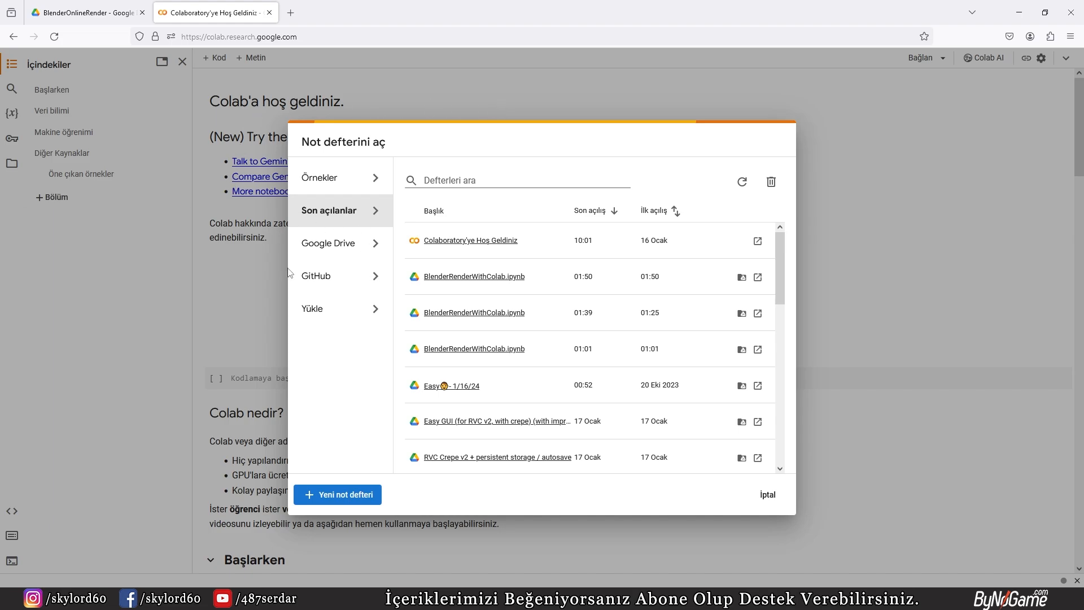
middle_click(224, 17)
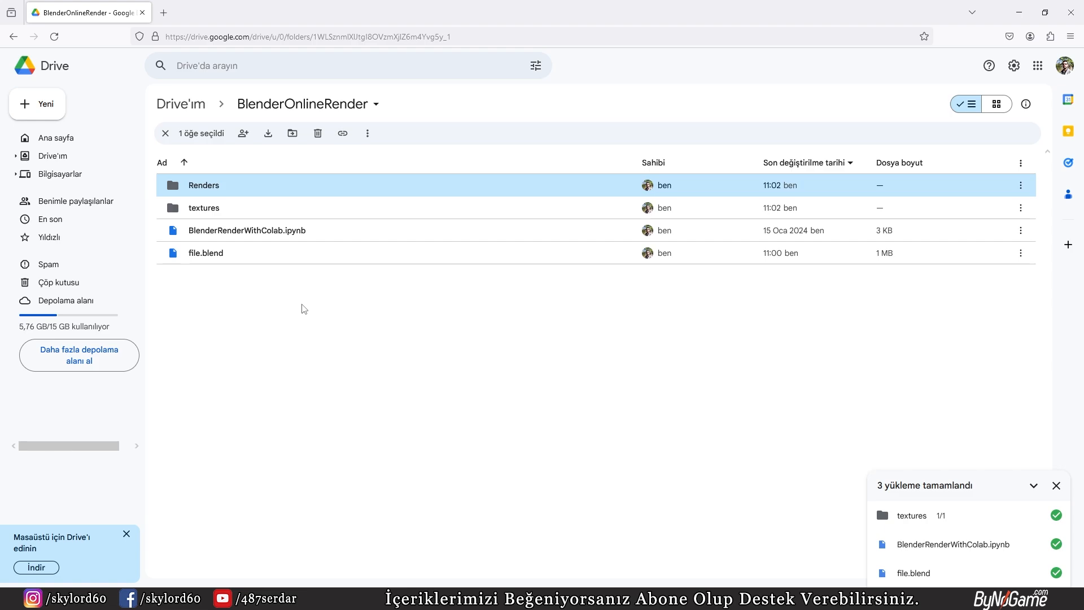
Open BlenderRenderWithColab.ipynb from Drive in Colab and show the notebook's file browser.
double_click(285, 231)
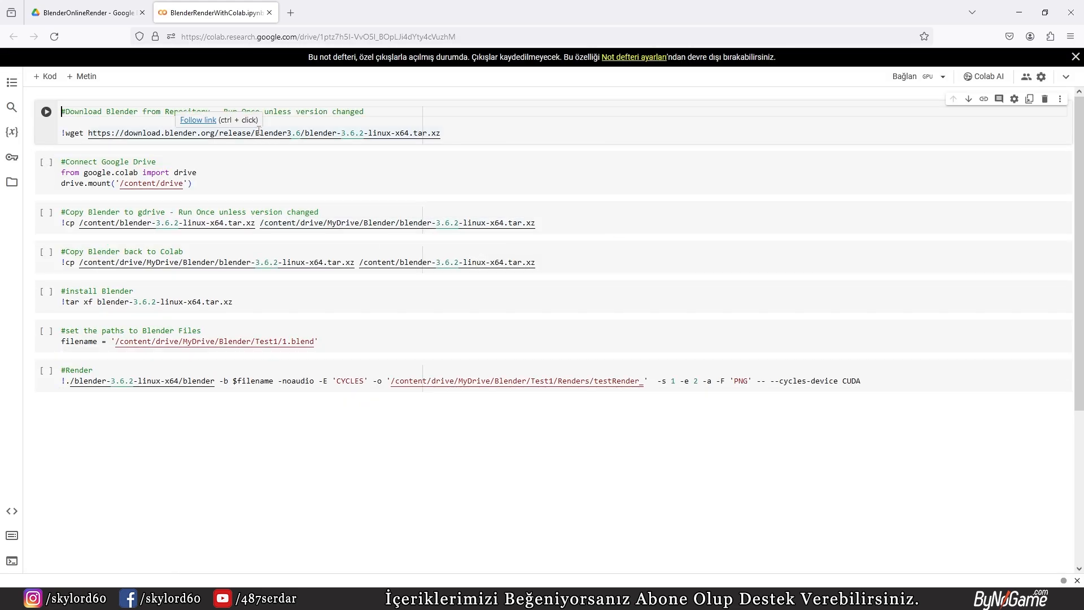
left_click(12, 183)
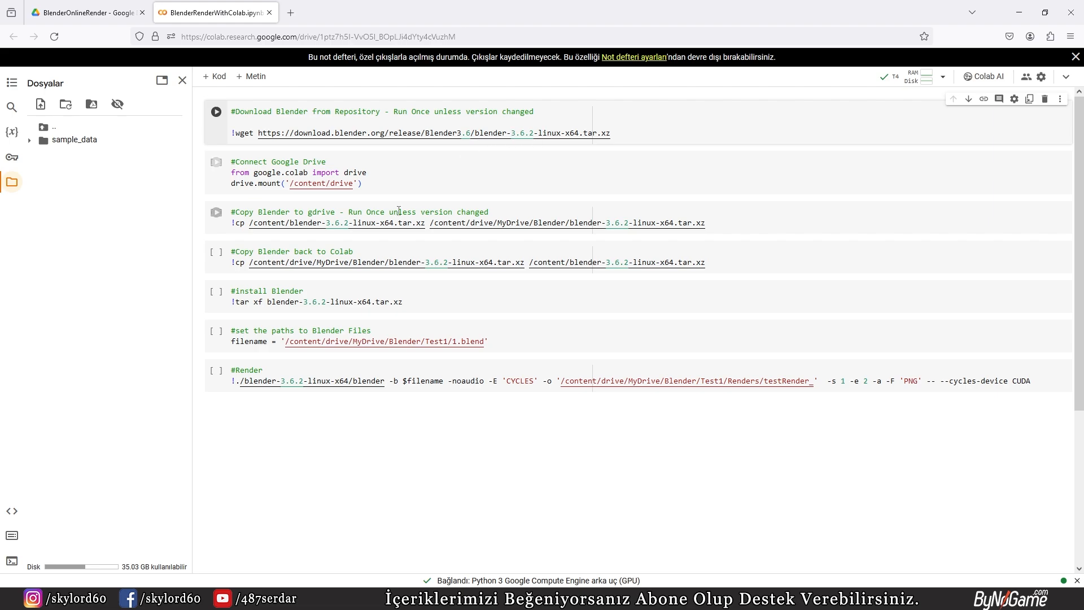
Open the local file.blend in Blender, check the Blender version on the splash screen, and return to the Colab notebook.
key("alt+Tab")
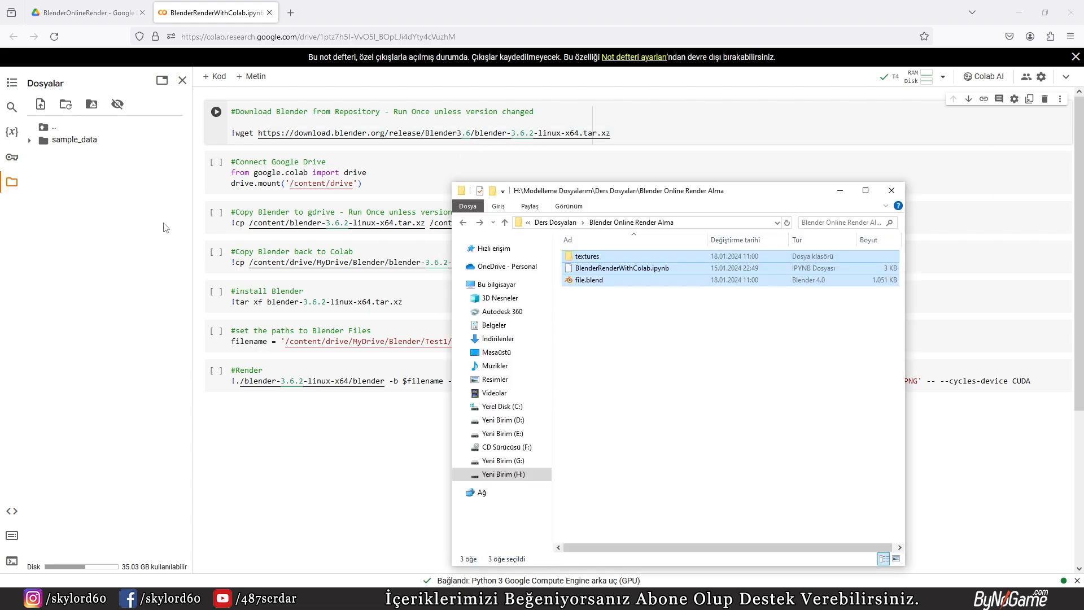
left_click(609, 314)
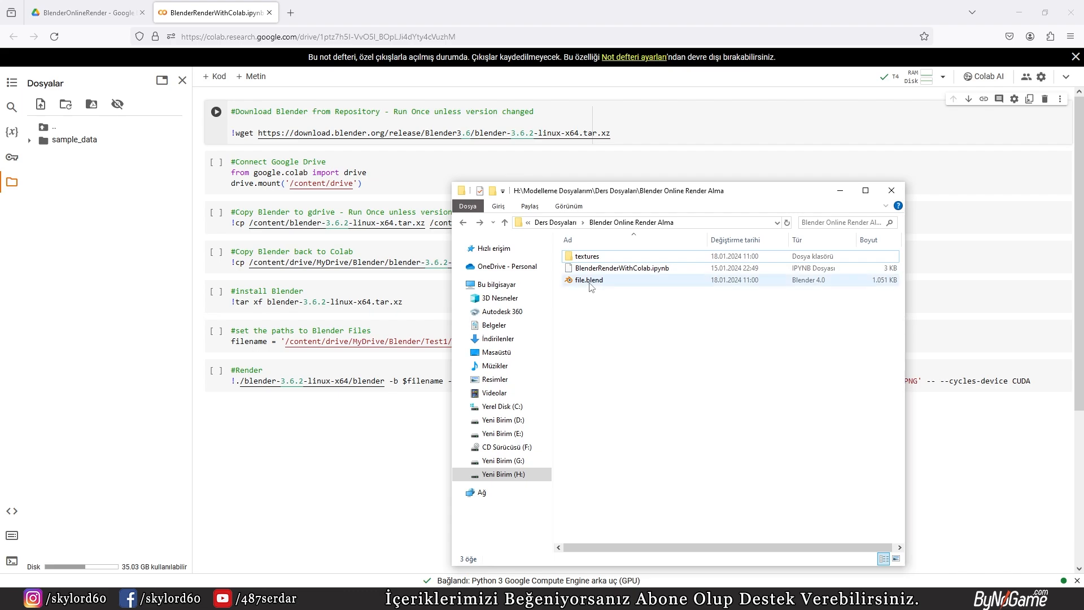
double_click(589, 280)
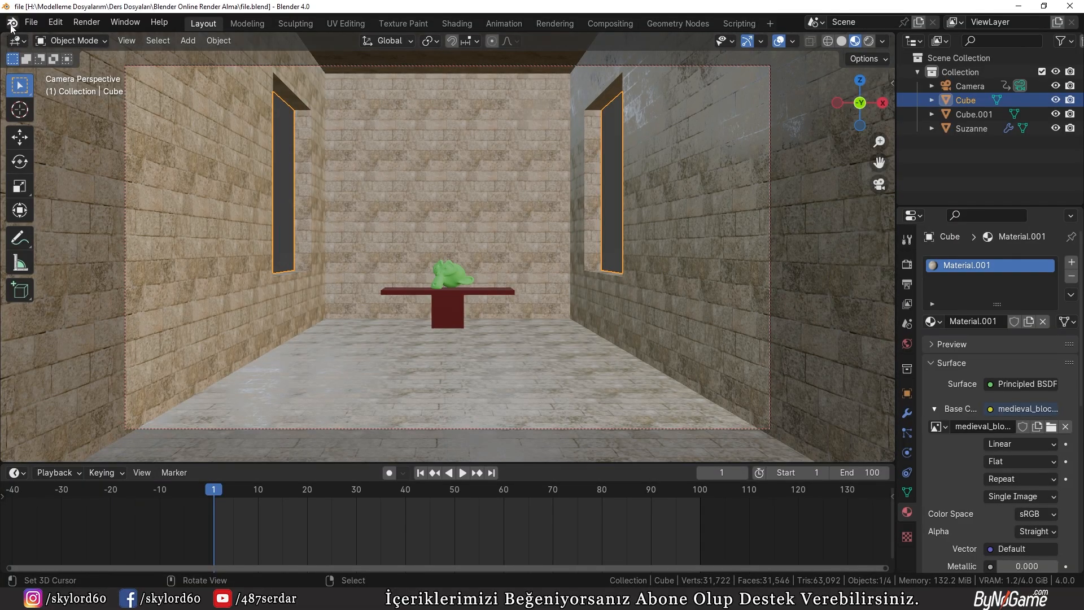
left_click(13, 25)
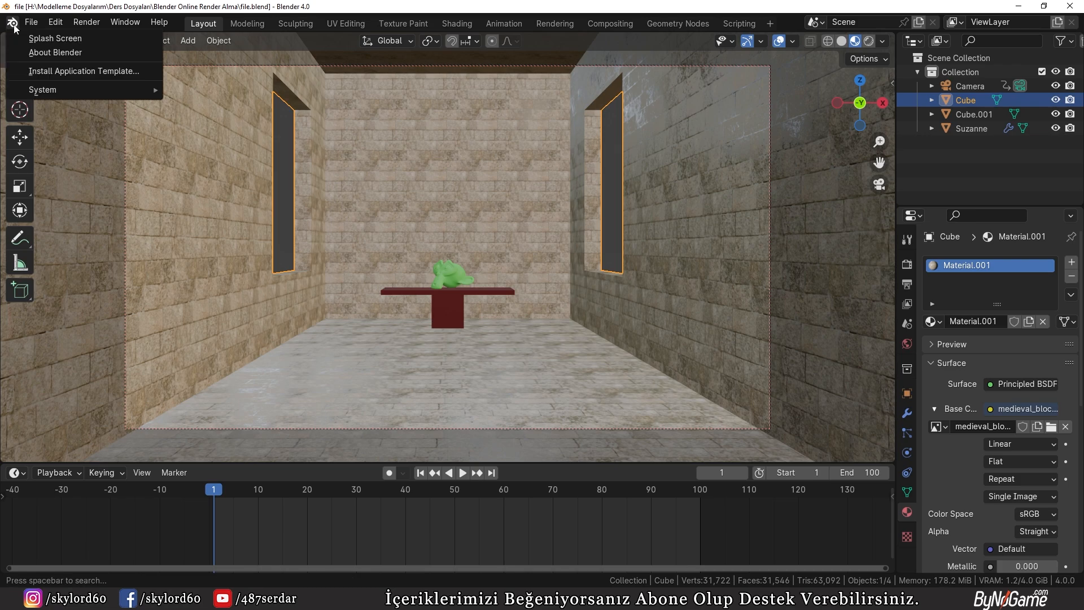
left_click(49, 39)
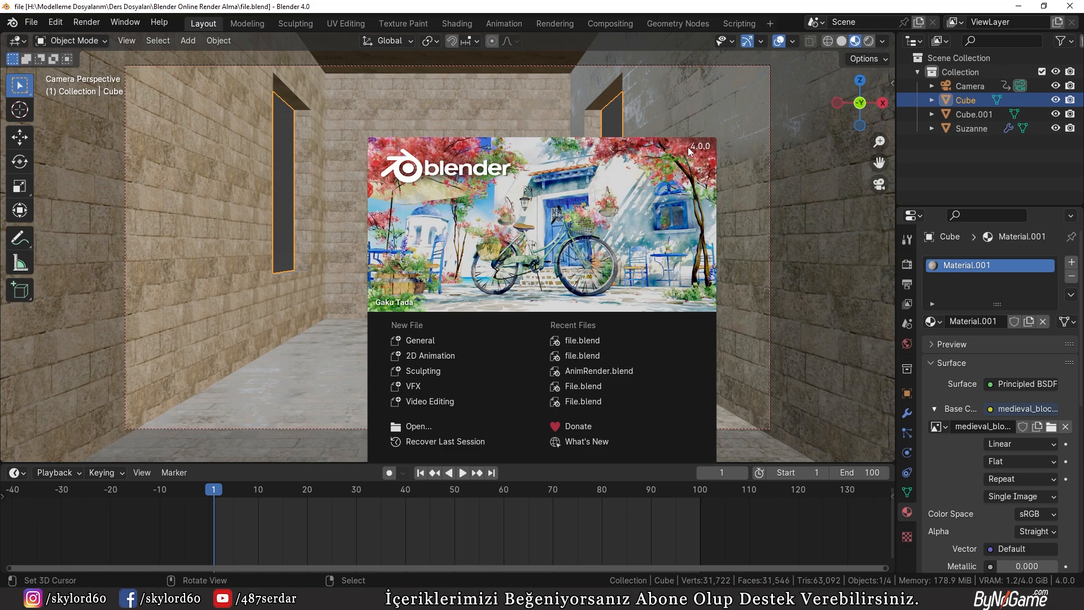
left_click(322, 283)
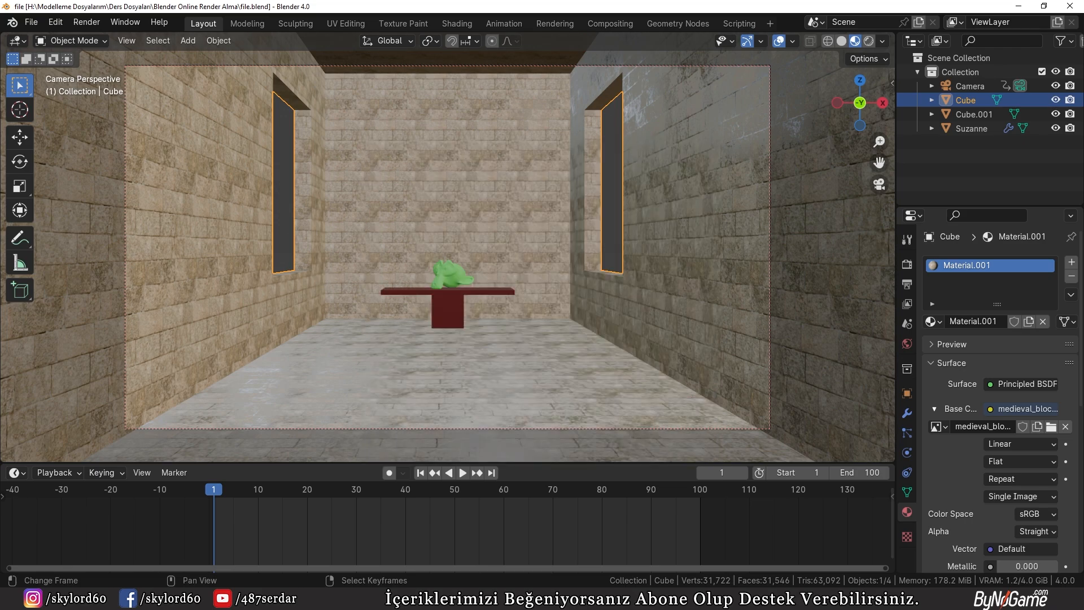
key("alt+Tab")
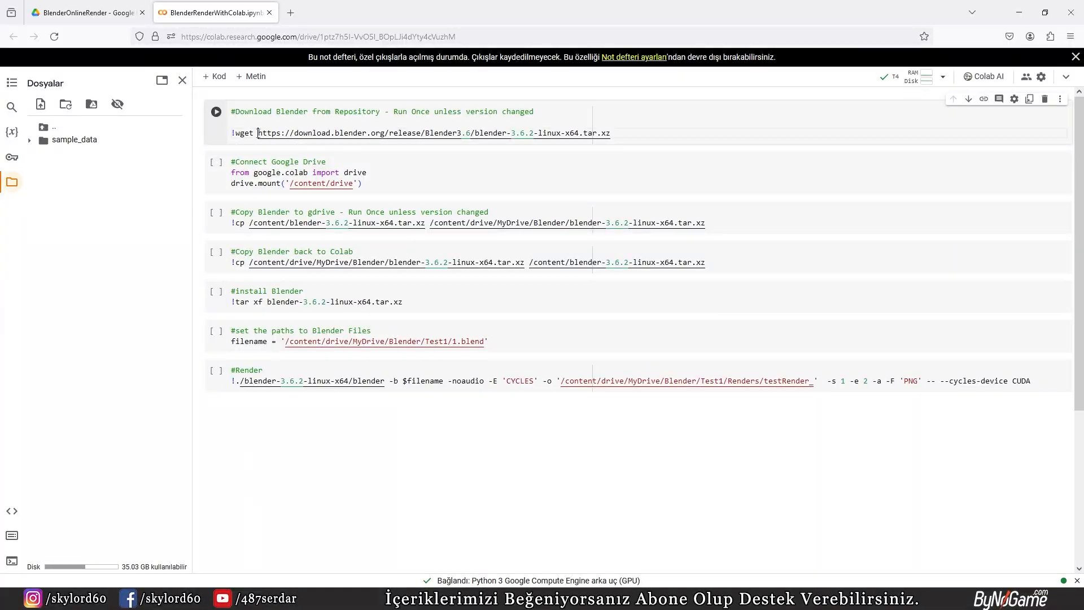
left_click_drag(259, 132, 414, 134)
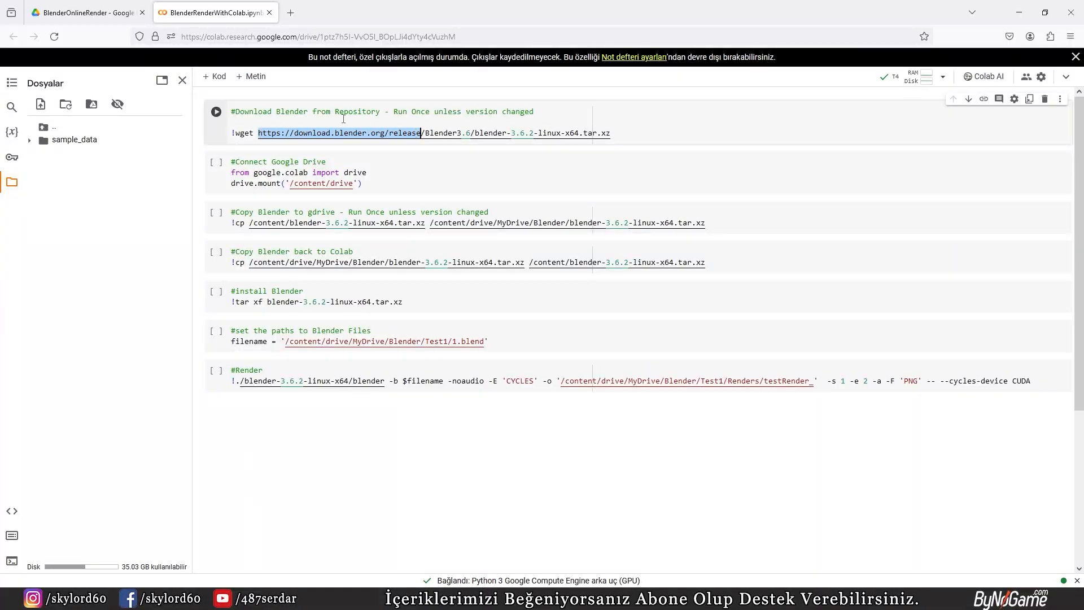
left_click(291, 12)
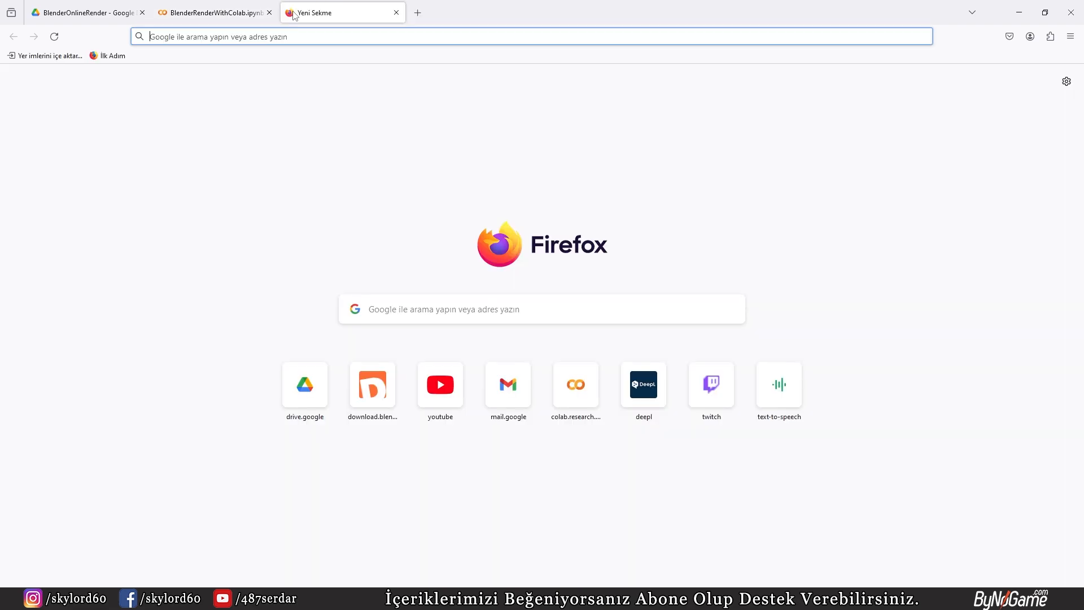
type("https://download.blender.org/release")
key("Return")
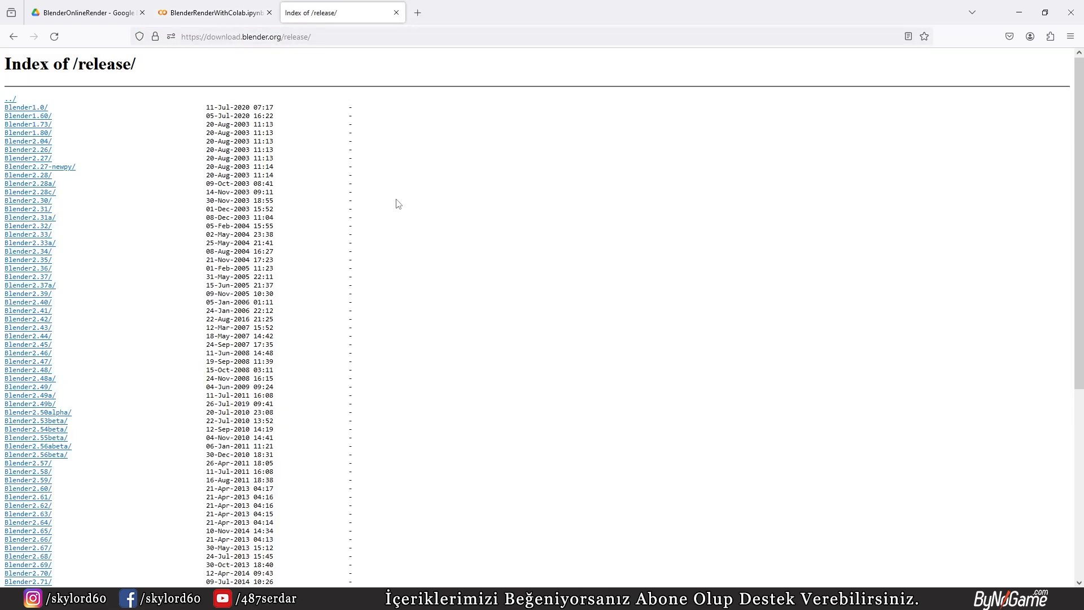
scroll(390, 252, "down", 5)
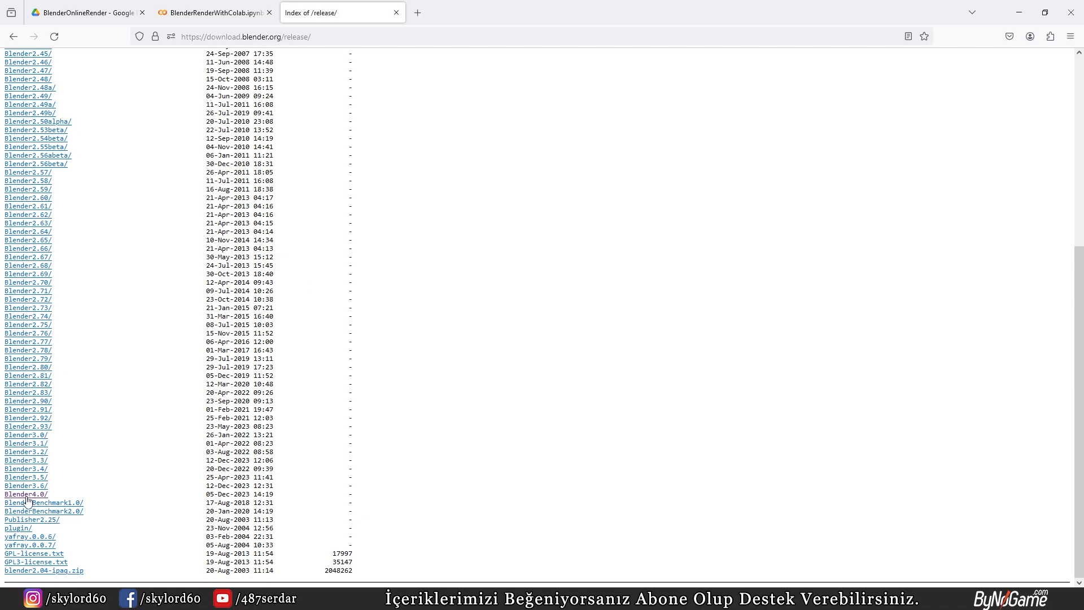
left_click(33, 494)
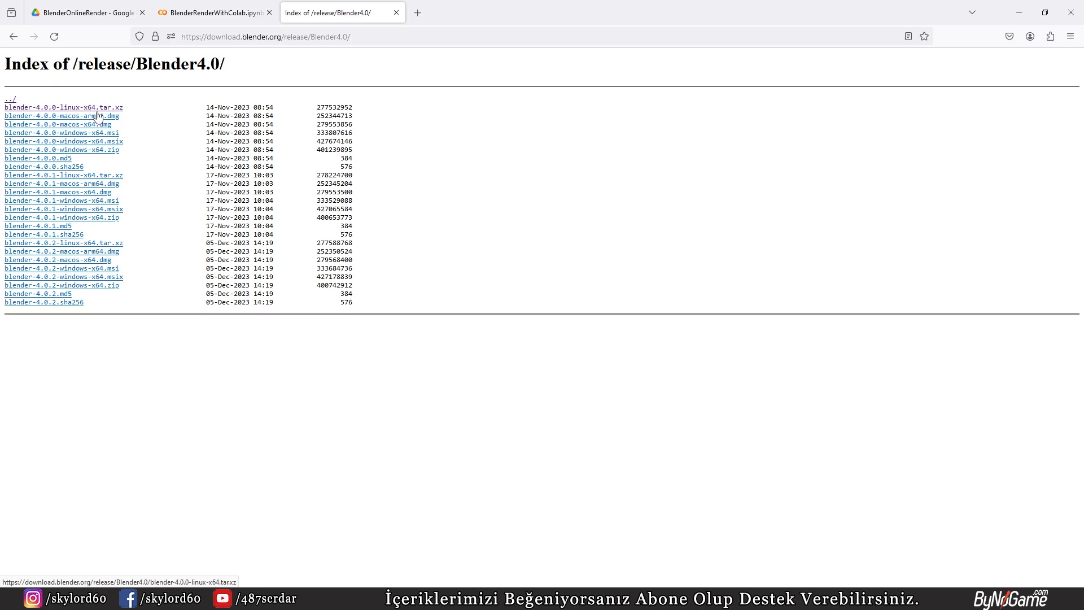
Copy the link to blender-4.0.0-linux-x64.tar.xz and replace the wget address in the notebook's download cell with it.
right_click(78, 111)
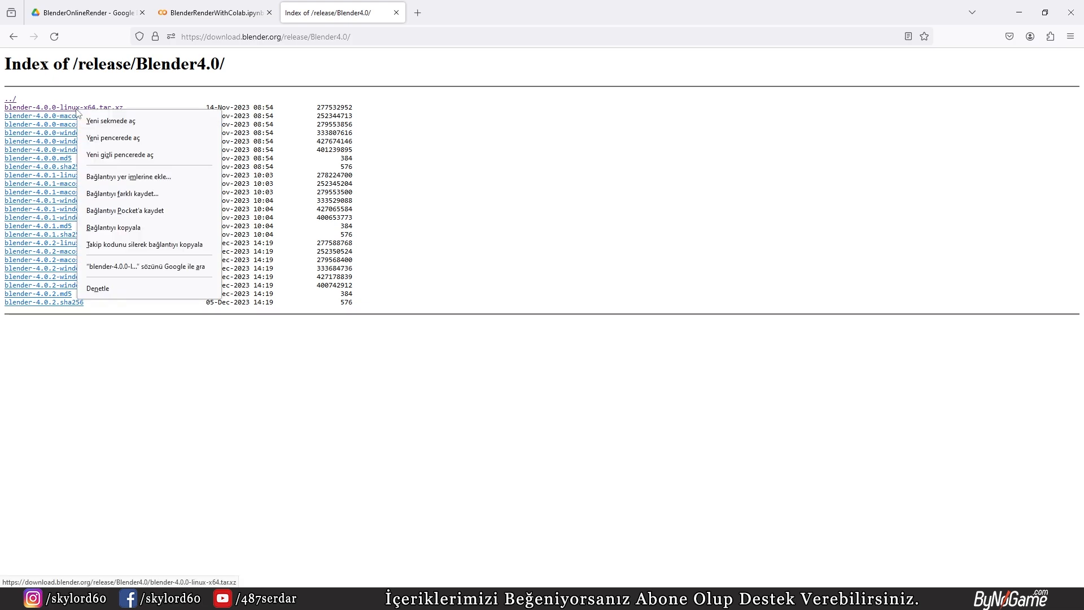
left_click(113, 227)
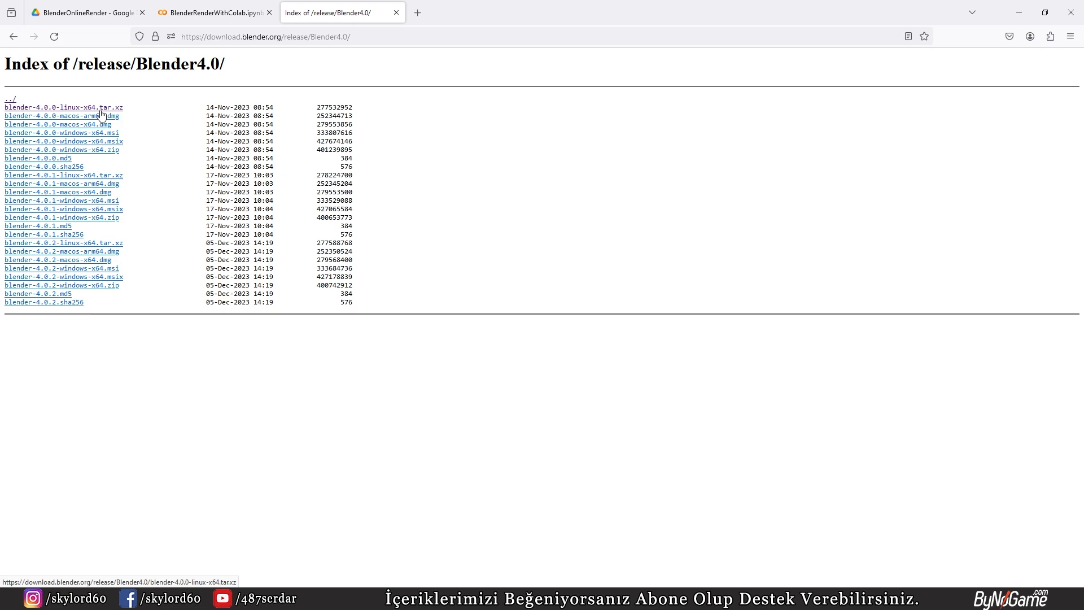
left_click(212, 10)
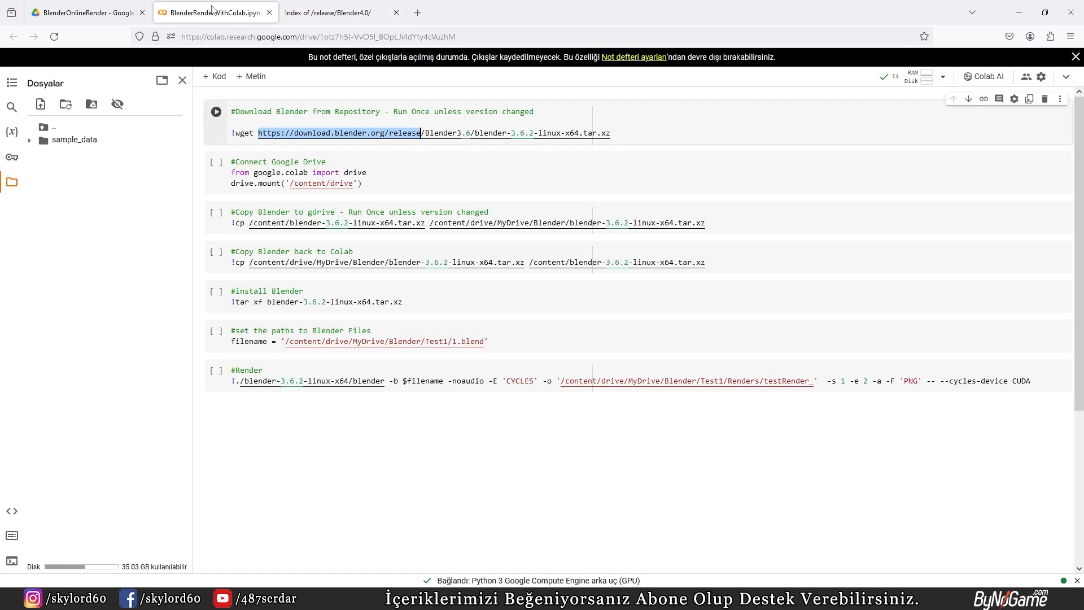
left_click(327, 141)
left_click_drag(259, 133, 411, 141)
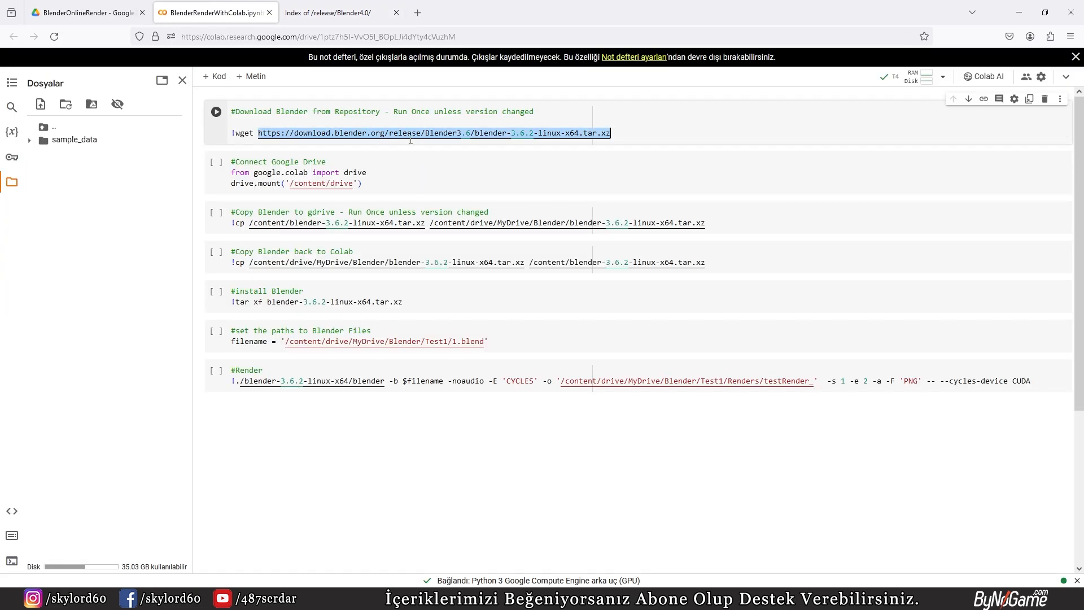
type("https://download.blender.org/release/Blender4.0/blender-4.0.0-linux-x64.tar.xz")
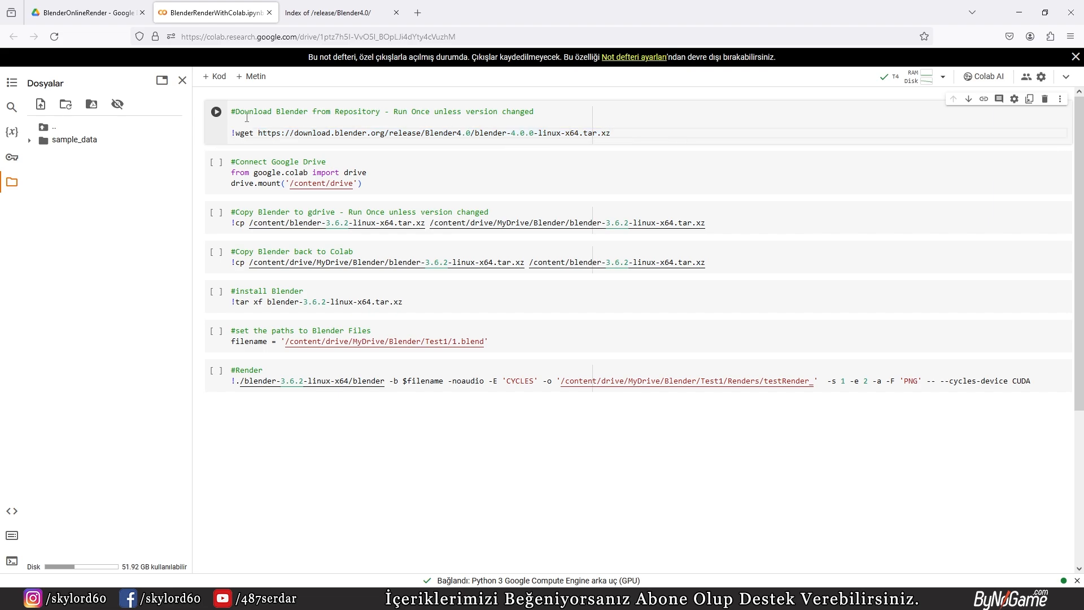
Run the Blender download cell and refresh the Colab file list.
left_click(216, 113)
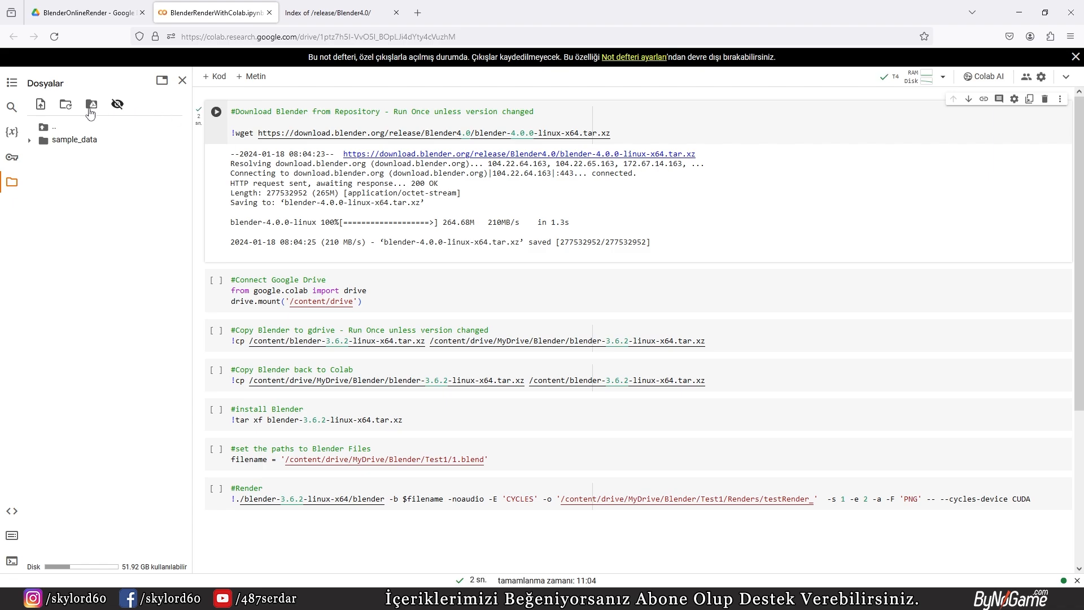
left_click(65, 104)
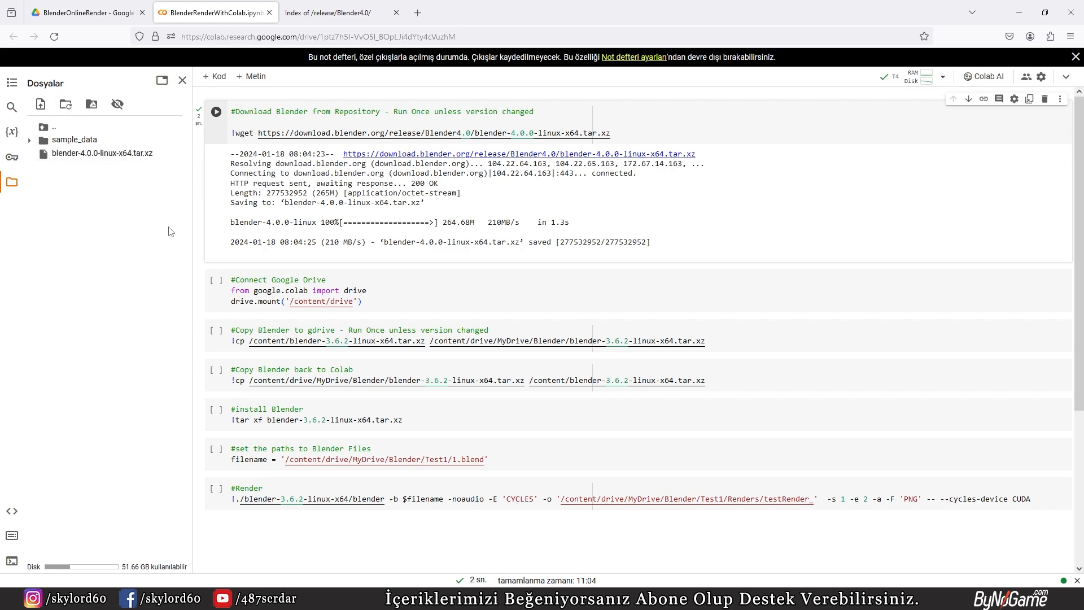
Run the Connect Google Drive cell and grant the notebook access to the account's Google Drive.
left_click(216, 280)
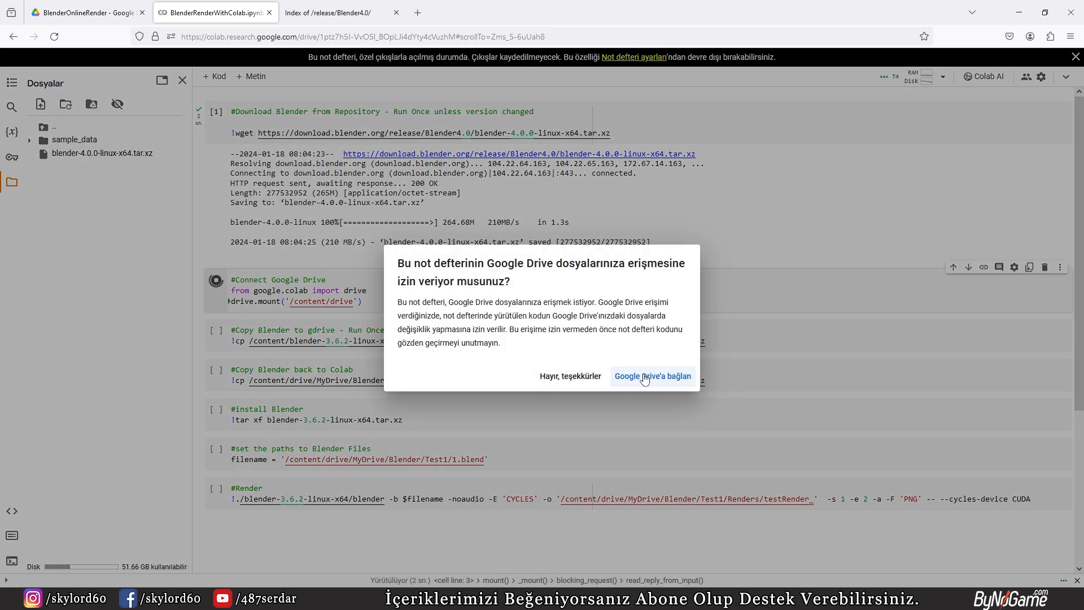
left_click(645, 377)
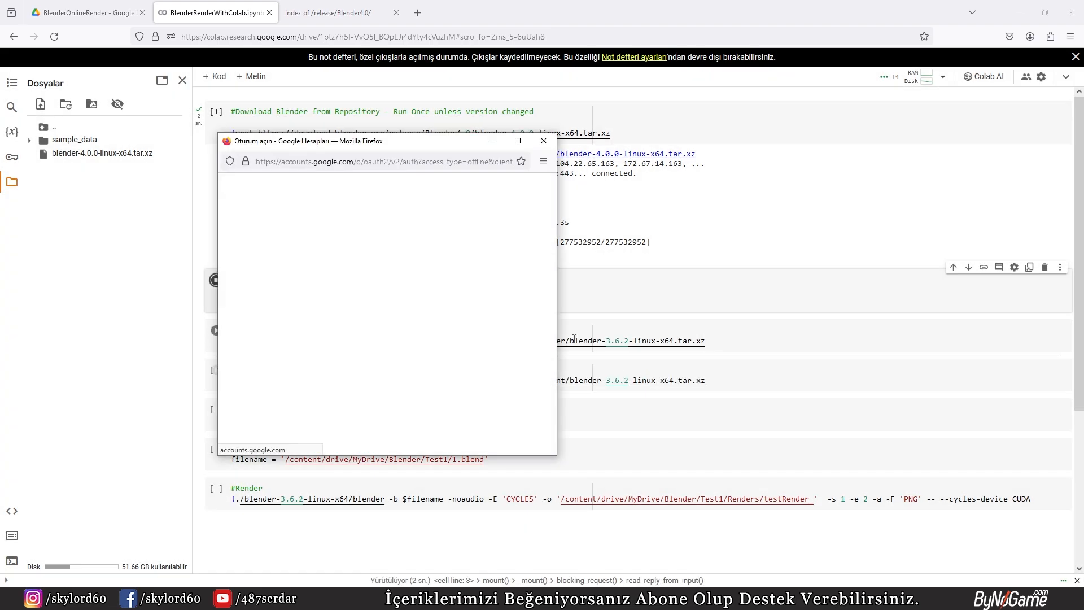
left_click(342, 310)
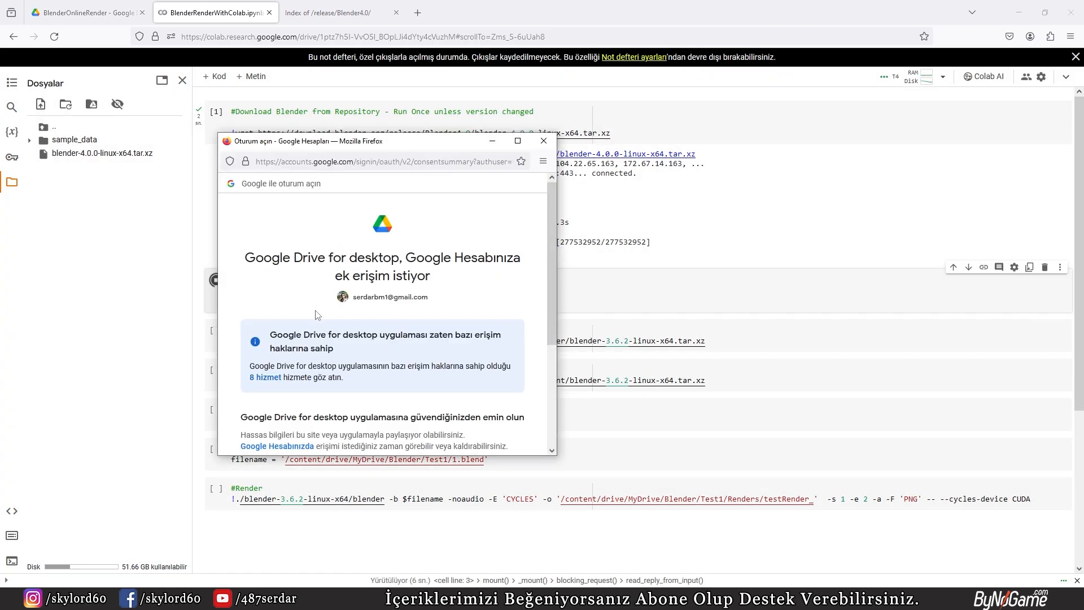
scroll(383, 333, "down", 5)
left_click(459, 379)
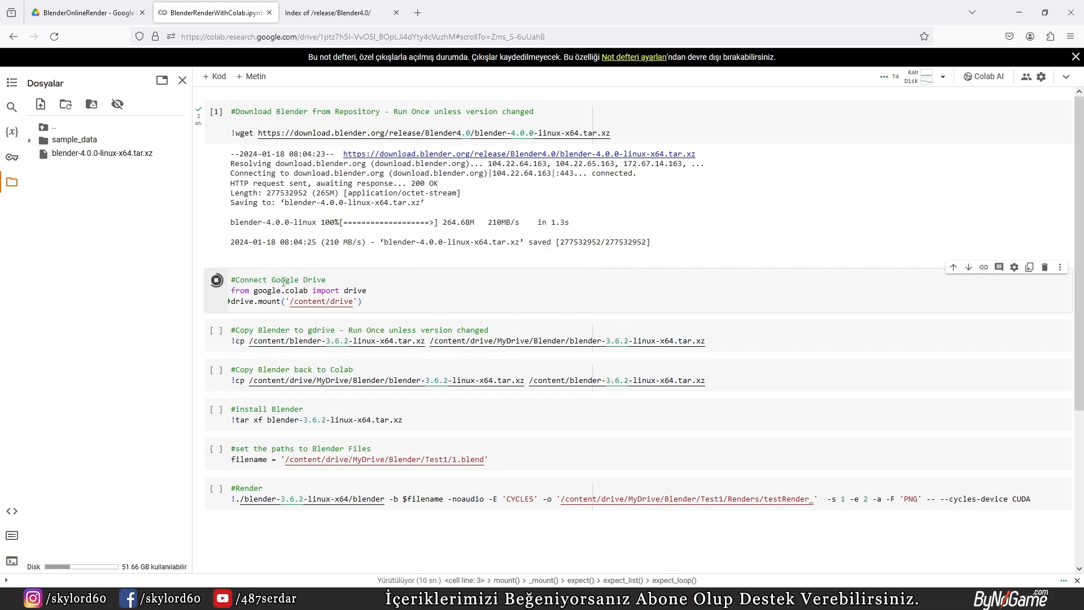
left_click(90, 11)
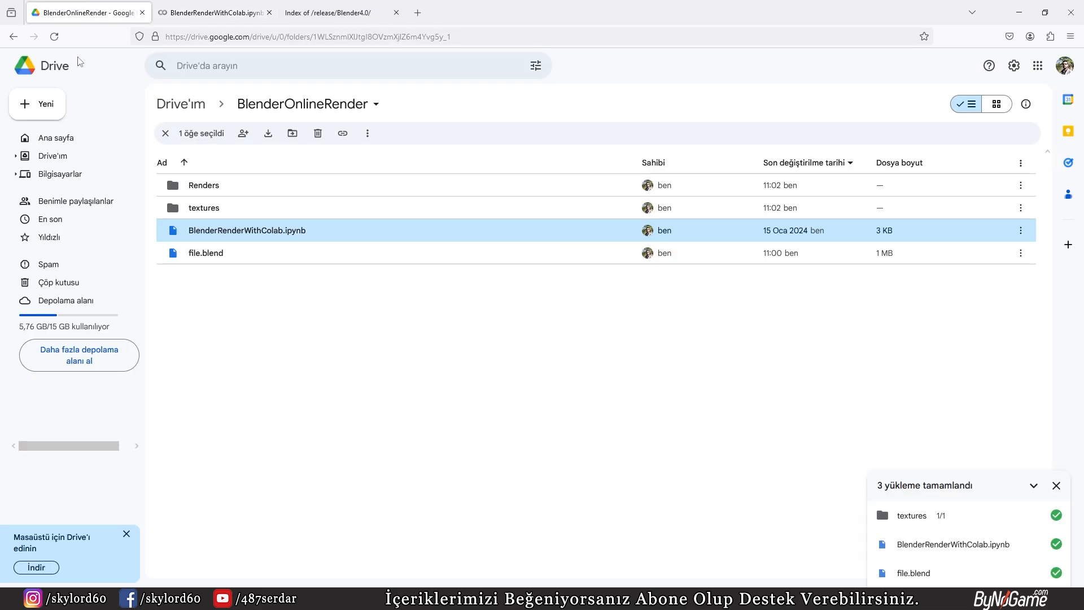
left_click(208, 8)
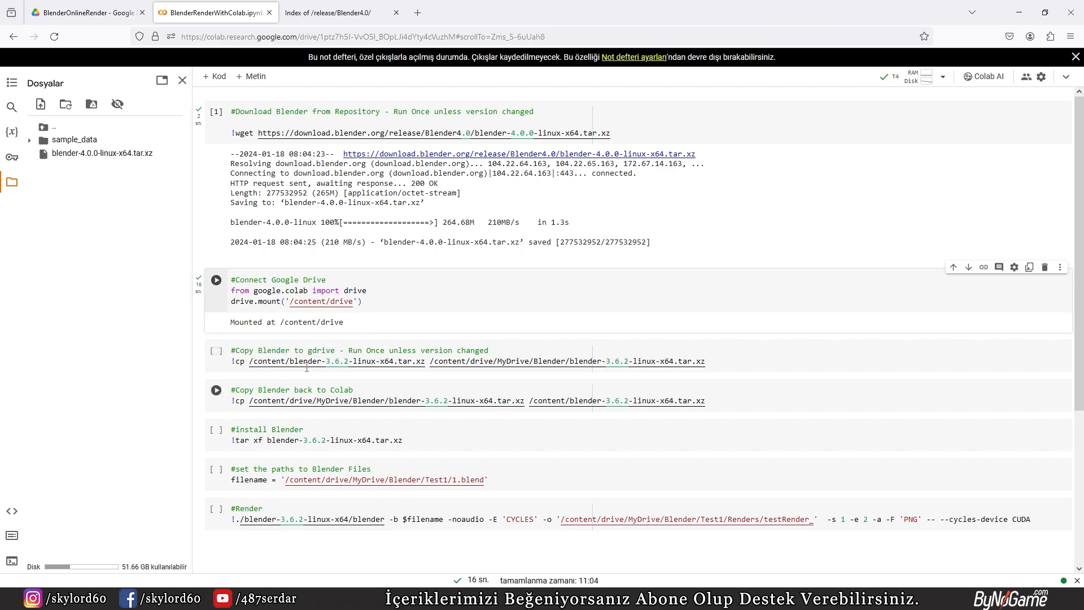
Replace the archive name in the install Blender cell with blender-4.0.0-linux-x64.tar.xz, copied from the download cell, and run the cell.
scroll(271, 373, "down", 1)
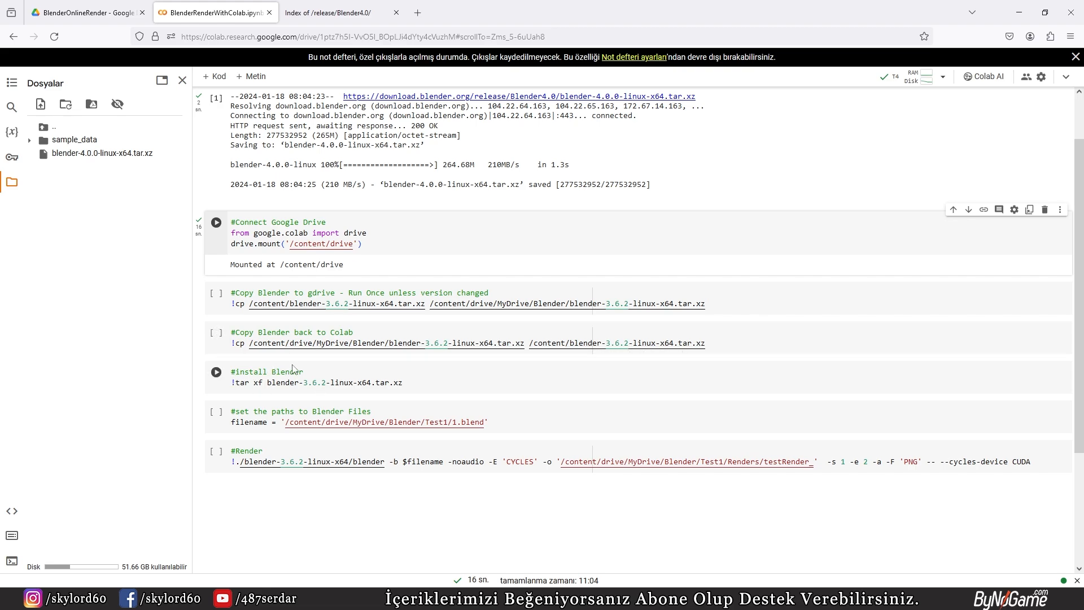
scroll(294, 339, "up", 1)
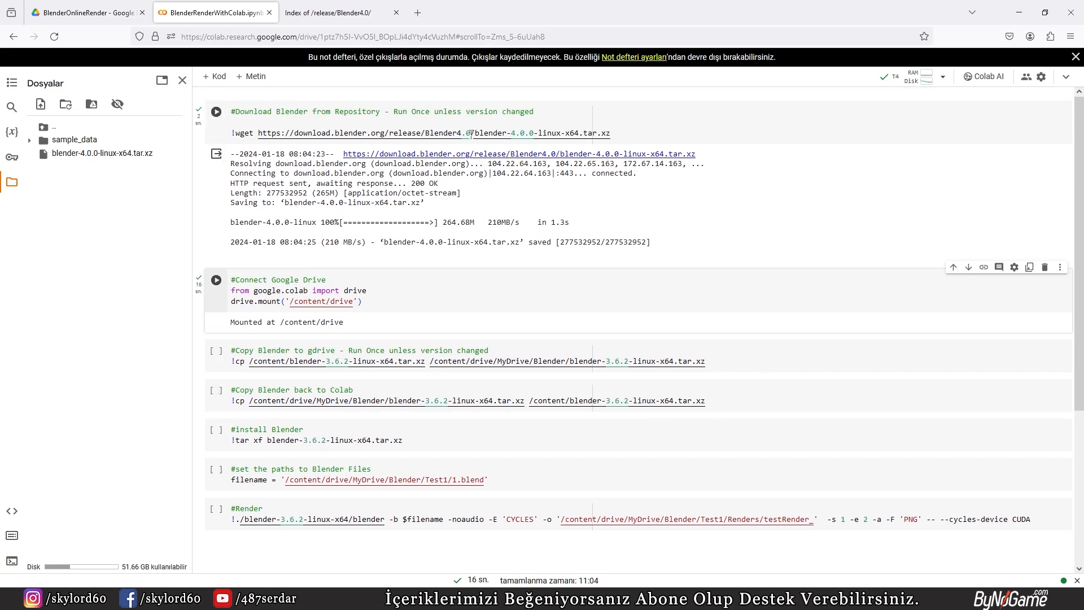
left_click_drag(475, 134, 611, 136)
key("ctrl+c")
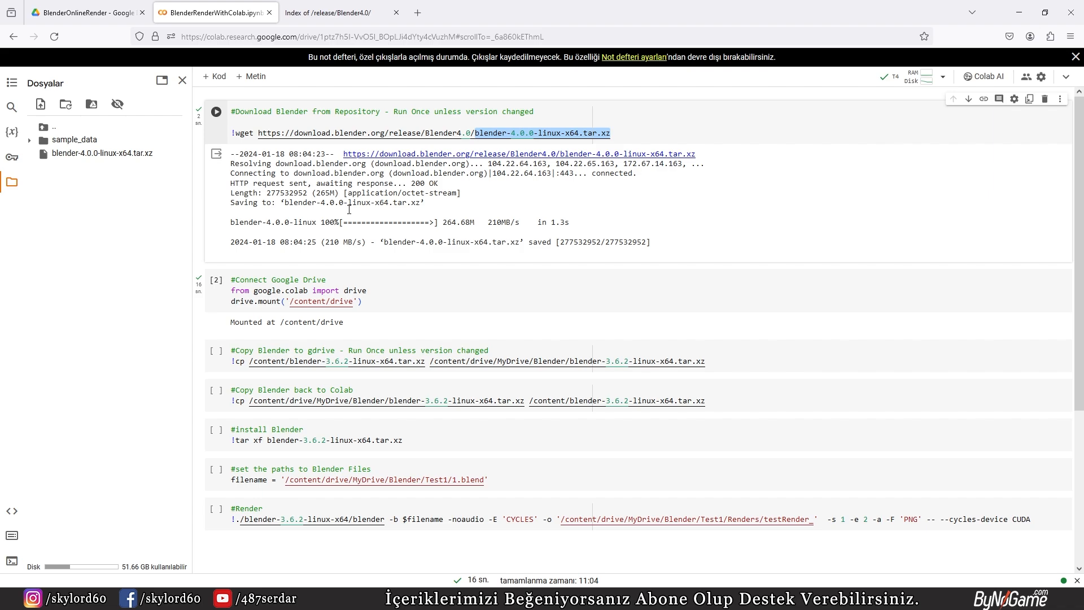
scroll(424, 323, "down", 1)
scroll(425, 323, "down", 3)
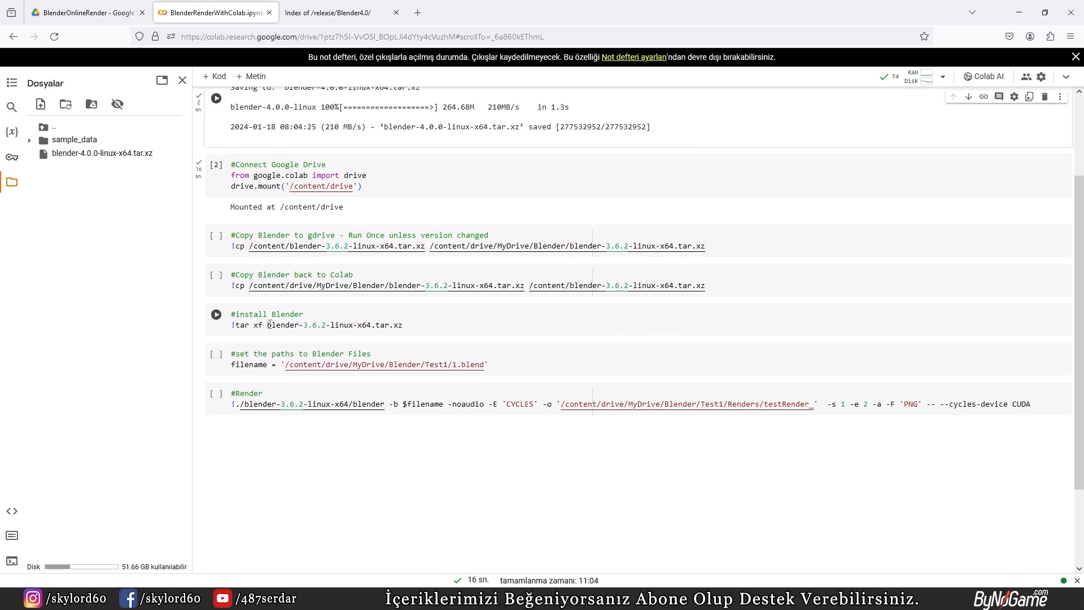
left_click_drag(267, 325, 403, 326)
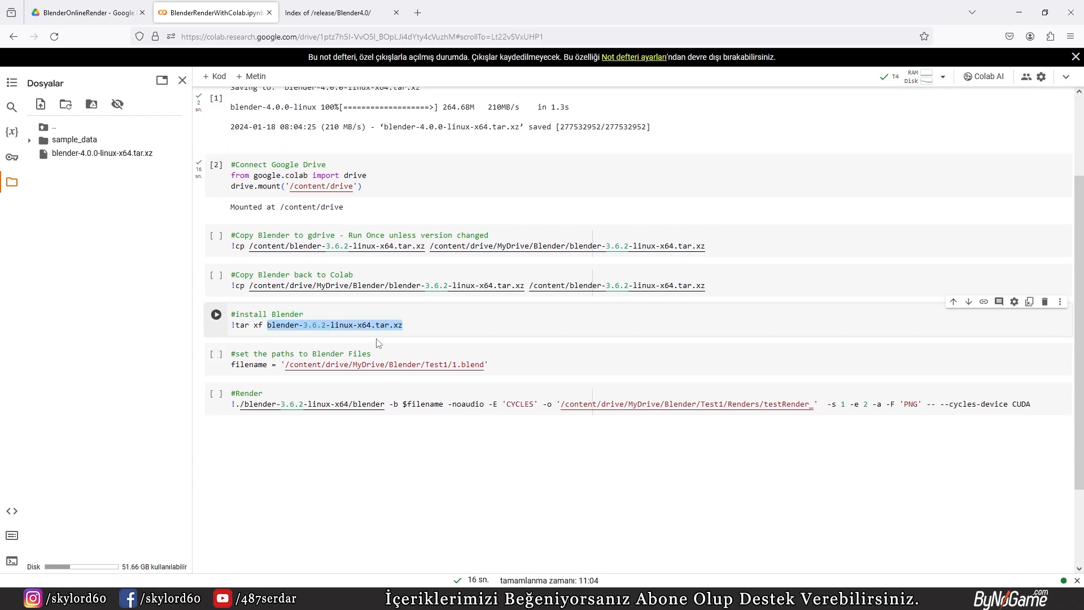
key("ctrl+v")
key("ctrl+Return")
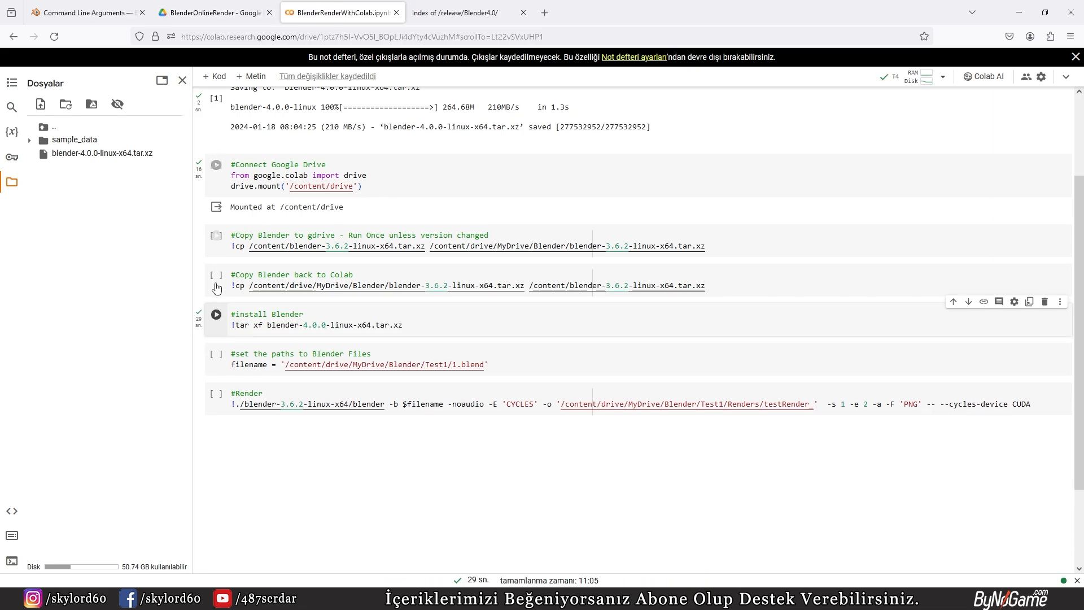
Refresh the Colab file list and expand drive/MyDrive/BlenderOnlineRender to show the project files.
left_click(66, 104)
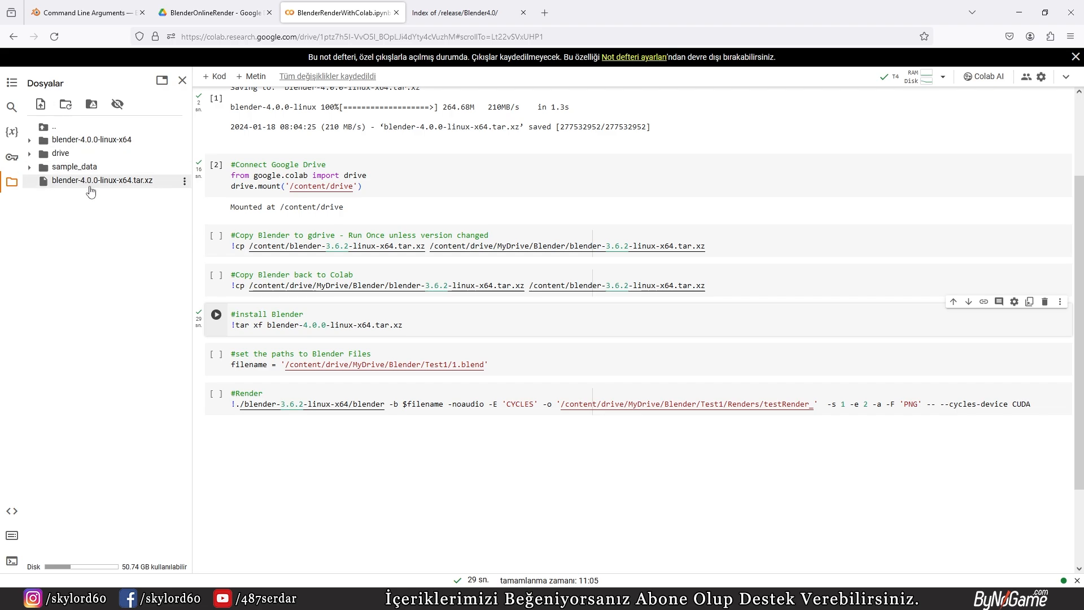
left_click(42, 145)
left_click(29, 139)
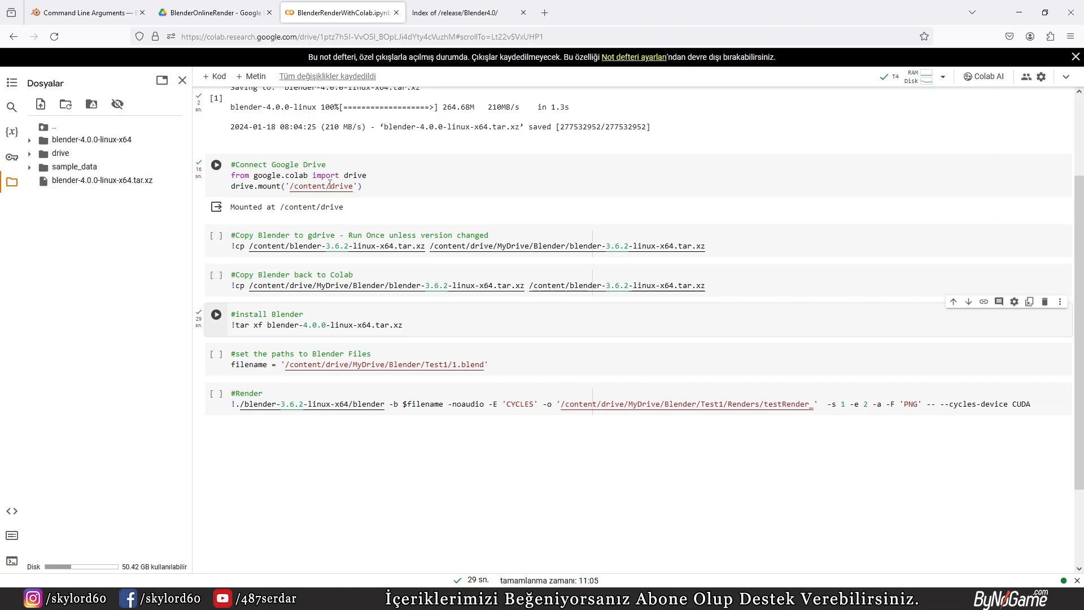
left_click(43, 153)
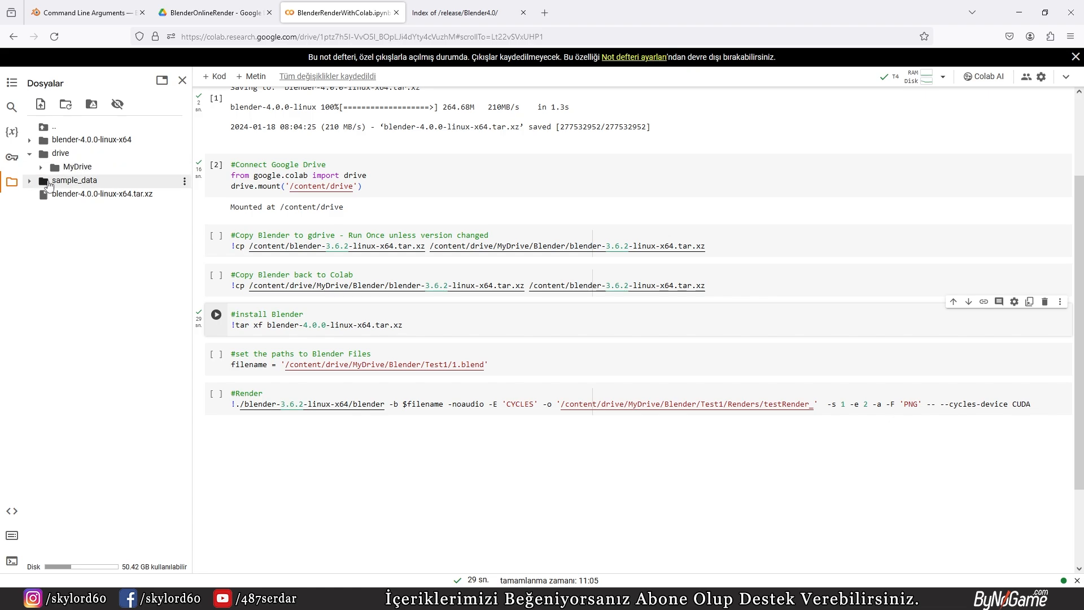
left_click(53, 164)
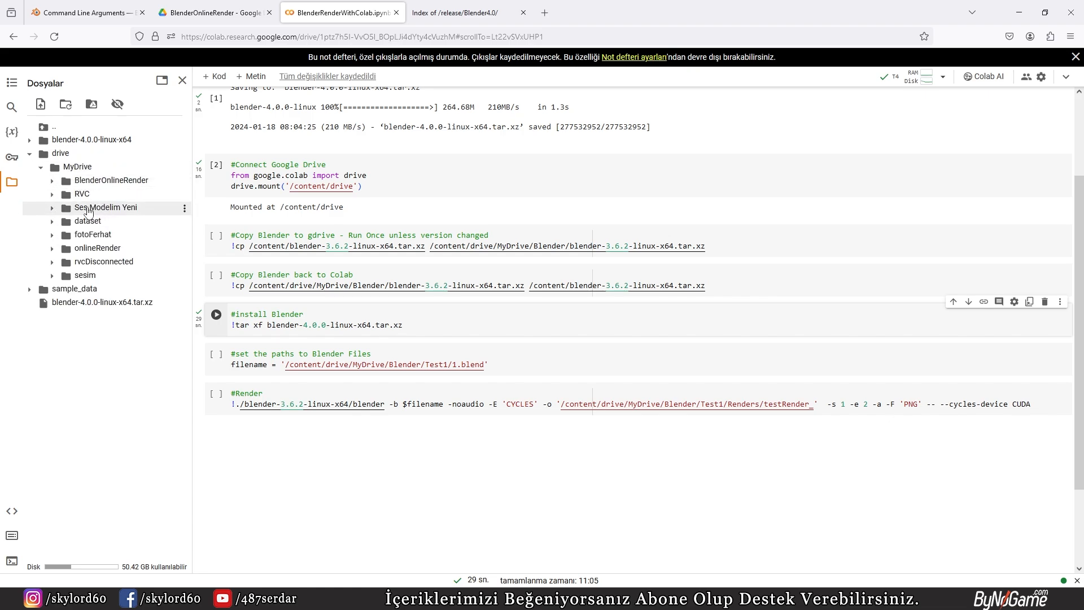
left_click(52, 181)
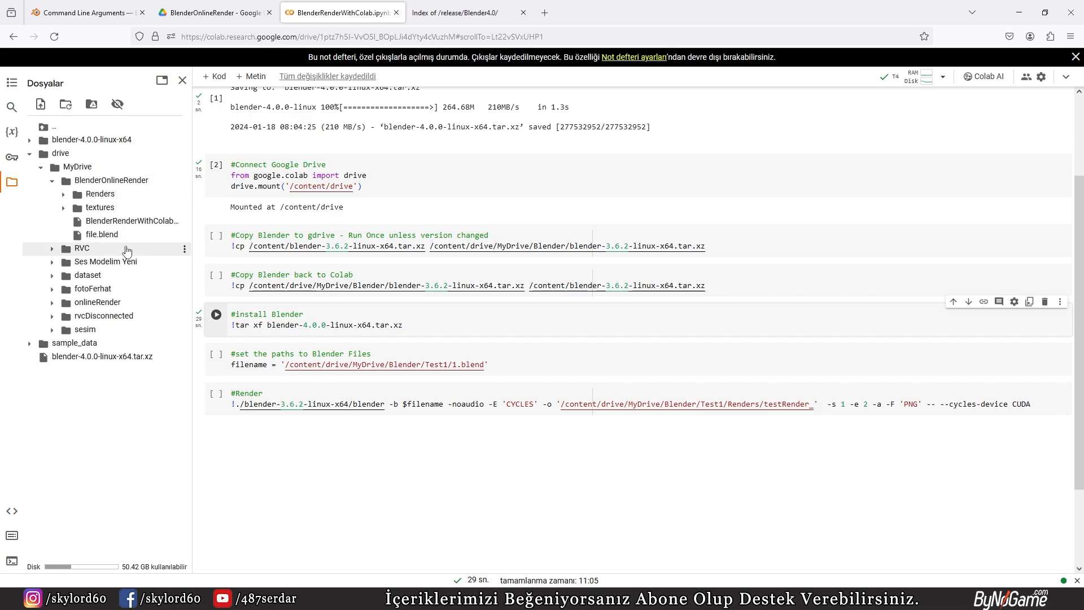
Check the contents of the BlenderOnlineRender folder in Google Drive and return to the Colab notebook.
left_click(155, 11)
left_click(232, 275)
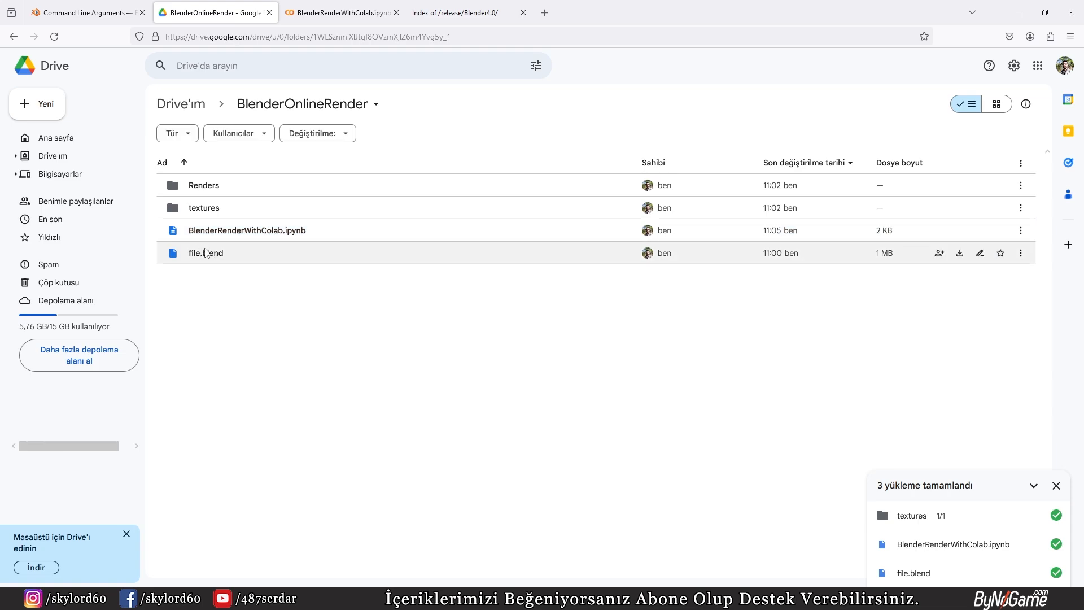
left_click(341, 12)
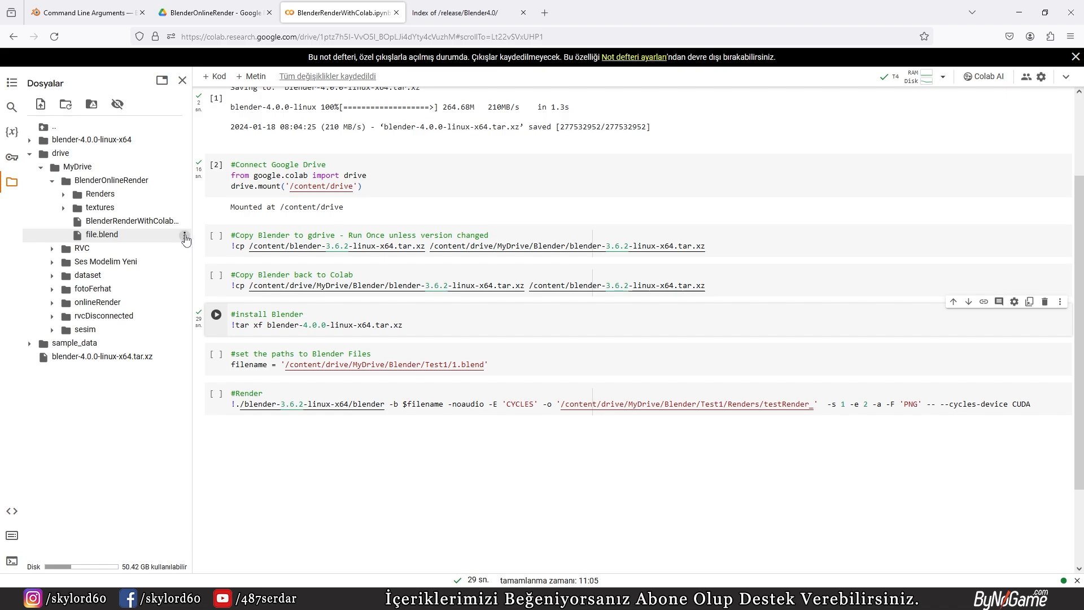
Copy the path of file.blend, set filename to /content/drive/MyDrive/BlenderOnlineRender/file.blend in the paths cell, and run the cell.
left_click(185, 236)
left_click(85, 301)
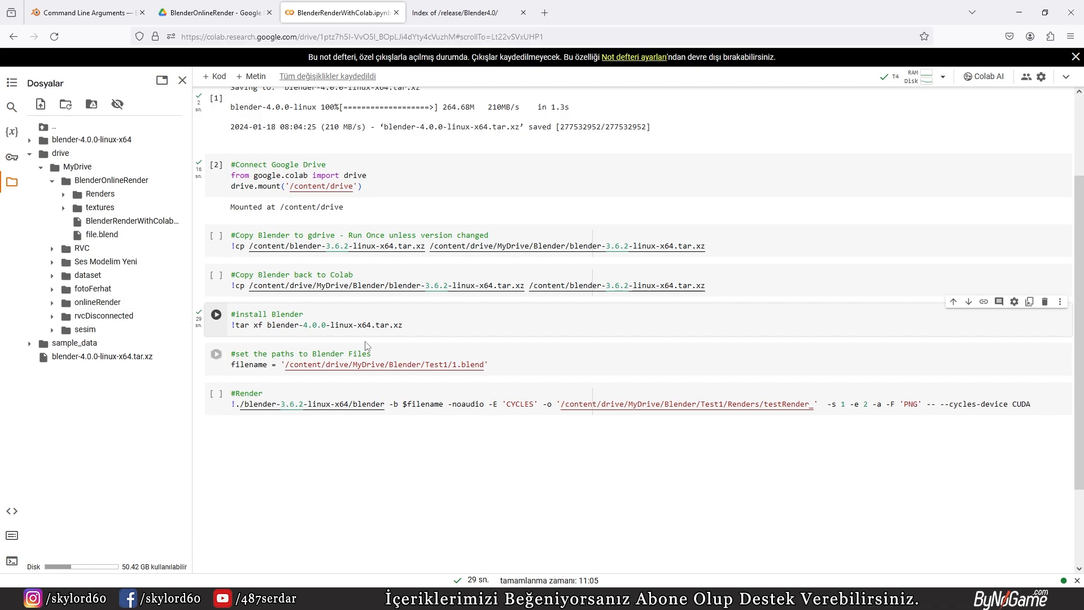
left_click_drag(286, 365, 481, 365)
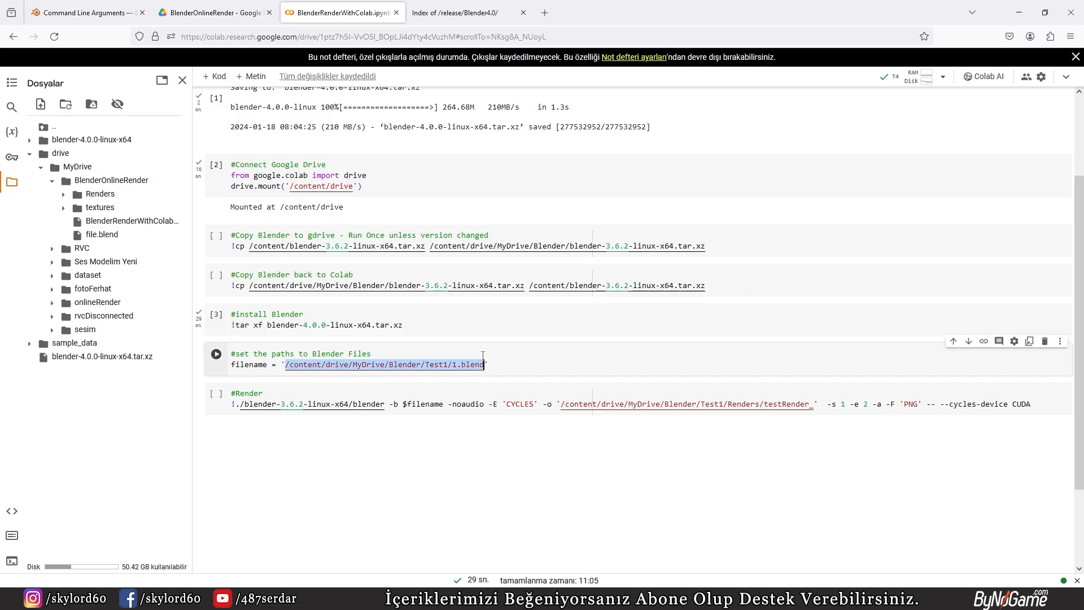
type("/content/drive/MyDrive/BlenderOnlineRender/file.blend")
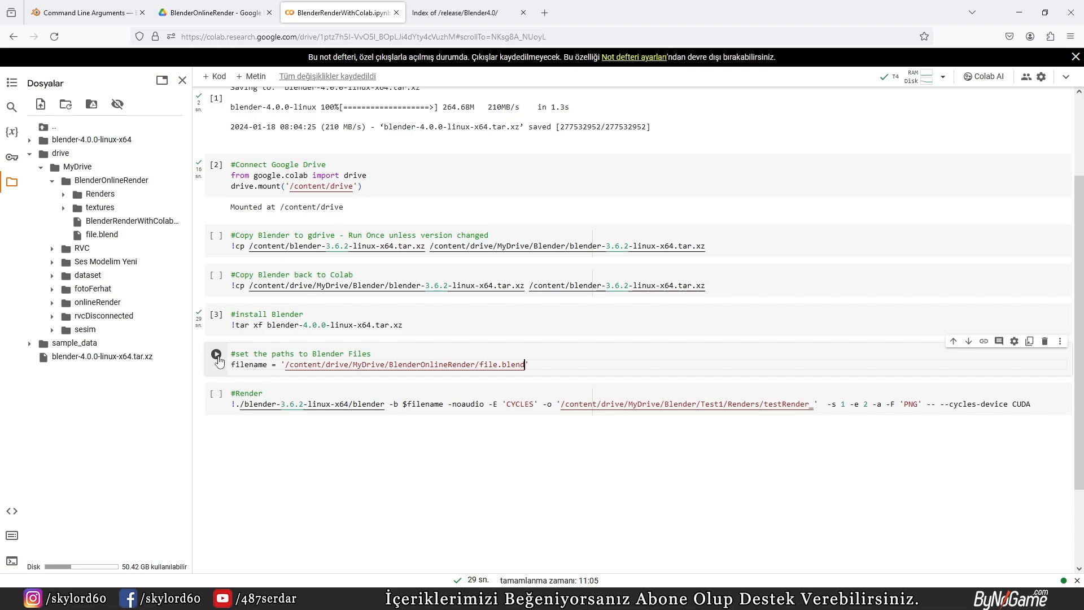
left_click(217, 354)
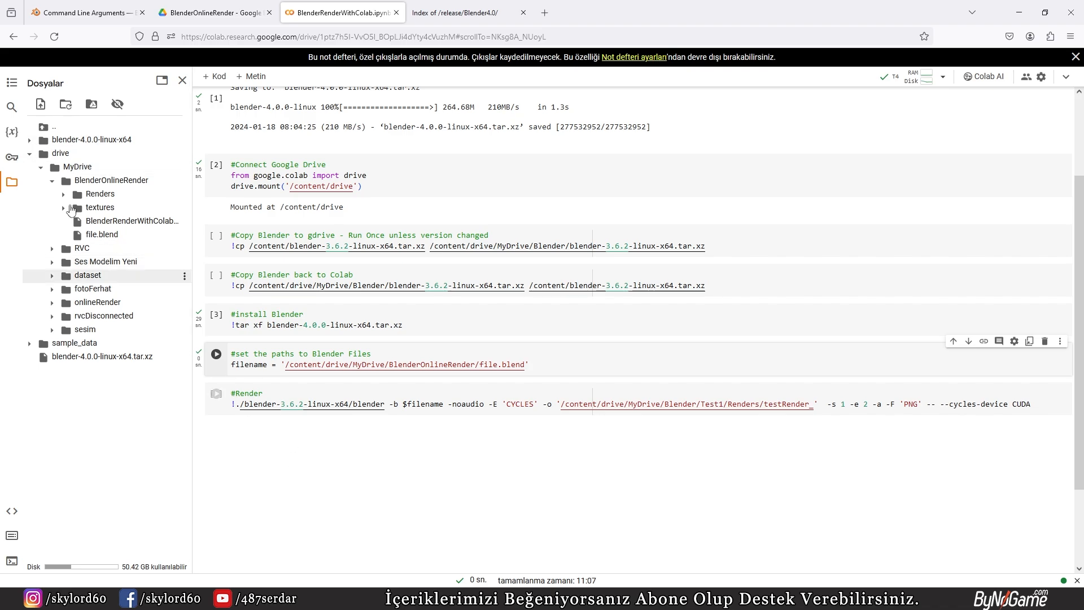
Change the Blender executable path in the Render cell to ./blender-4.0.0-linux-x64/blender, based on the blender file's copied path.
left_click(30, 140)
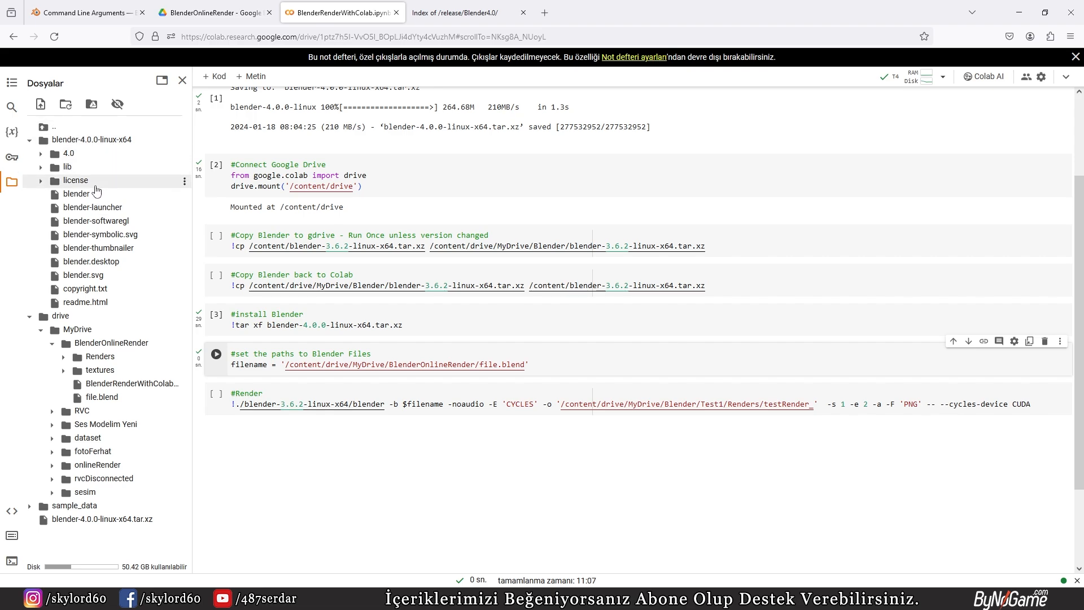
left_click(185, 194)
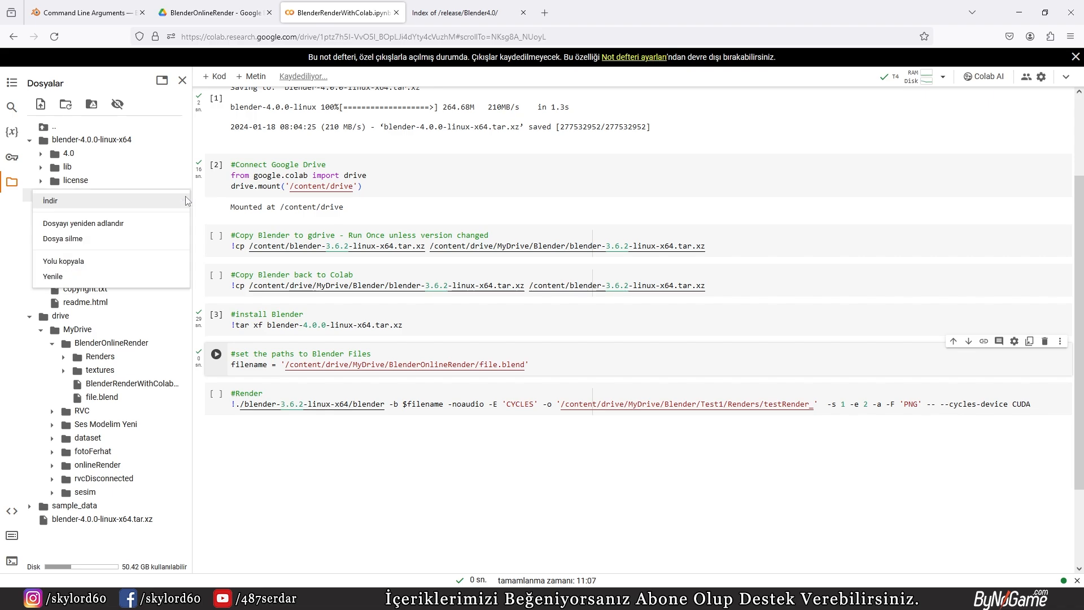
left_click(79, 262)
left_click_drag(240, 404, 385, 405)
type("/content/blender-4.0.0-linux-x64/blender")
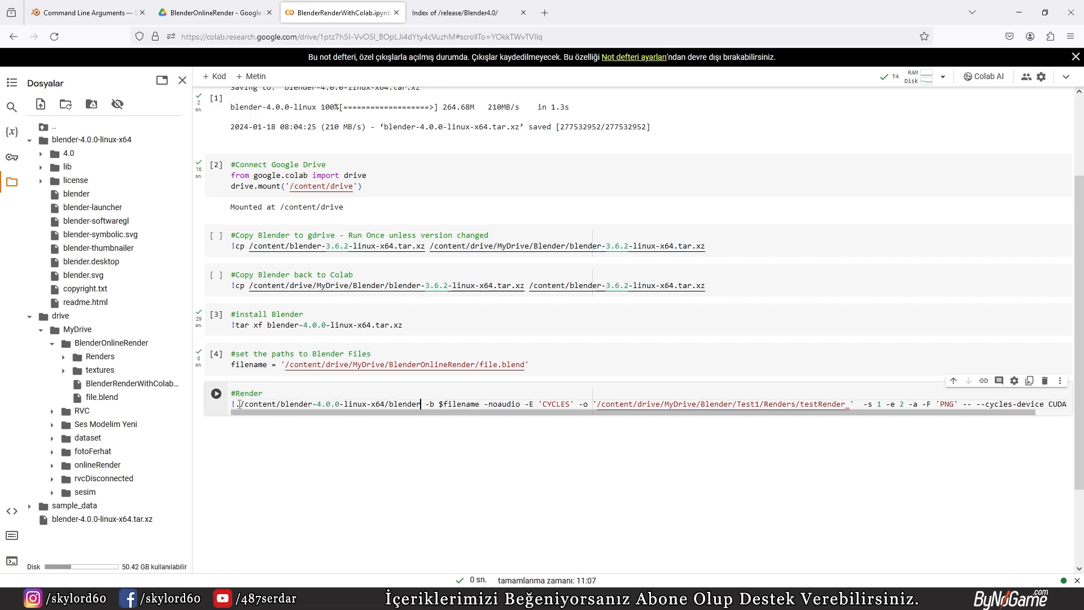
left_click_drag(241, 404, 276, 405)
key("BackSpace")
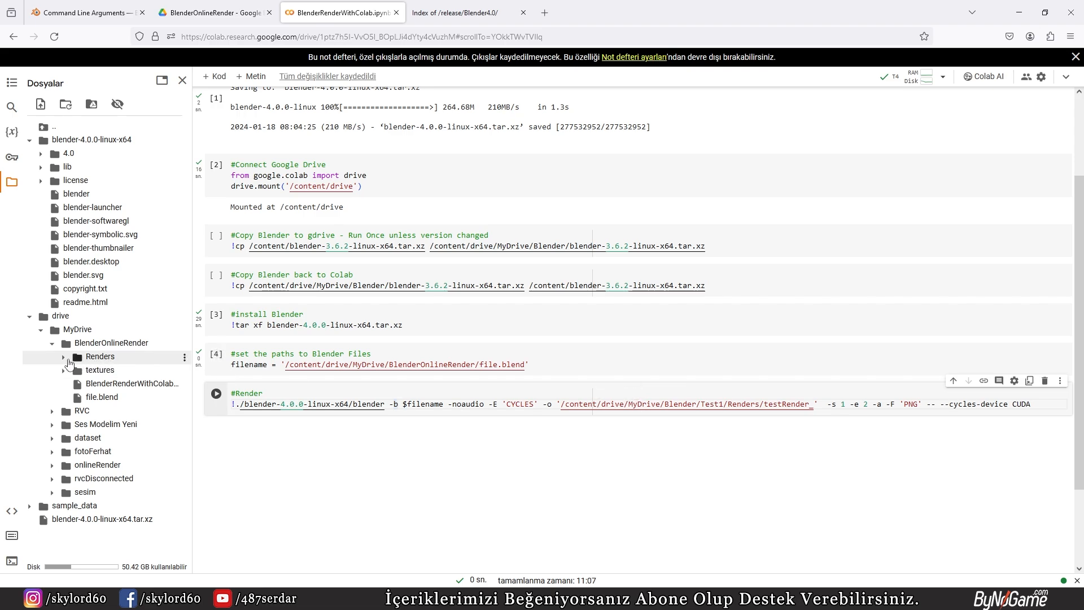
Set the Render cell's output path to /content/drive/MyDrive/BlenderOnlineRender/Renders/FinalAnimasyon_, using the Renders folder's copied path.
left_click(184, 360)
left_click(82, 455)
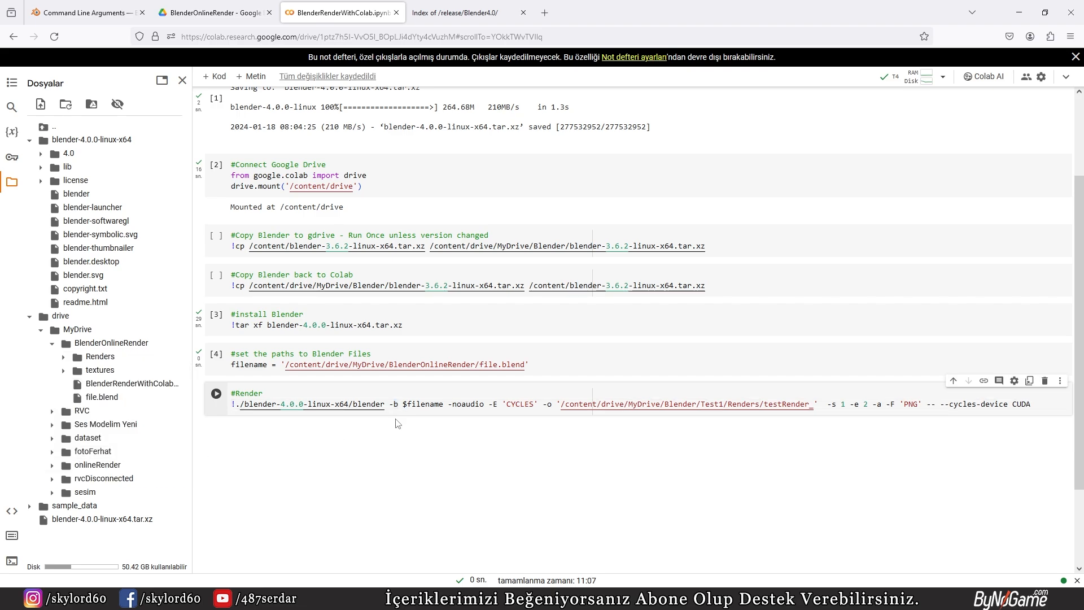
left_click_drag(562, 405, 814, 405)
type("/content/drive/MyDrive/BlenderOnlineRender/Renders")
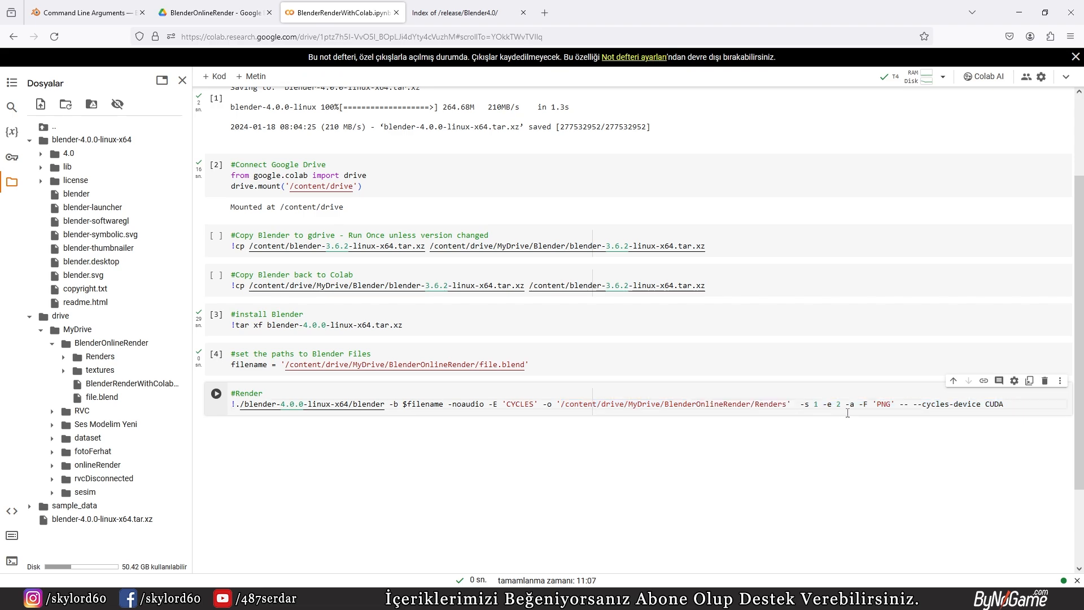
type("/")
type("FinalAnimasyo")
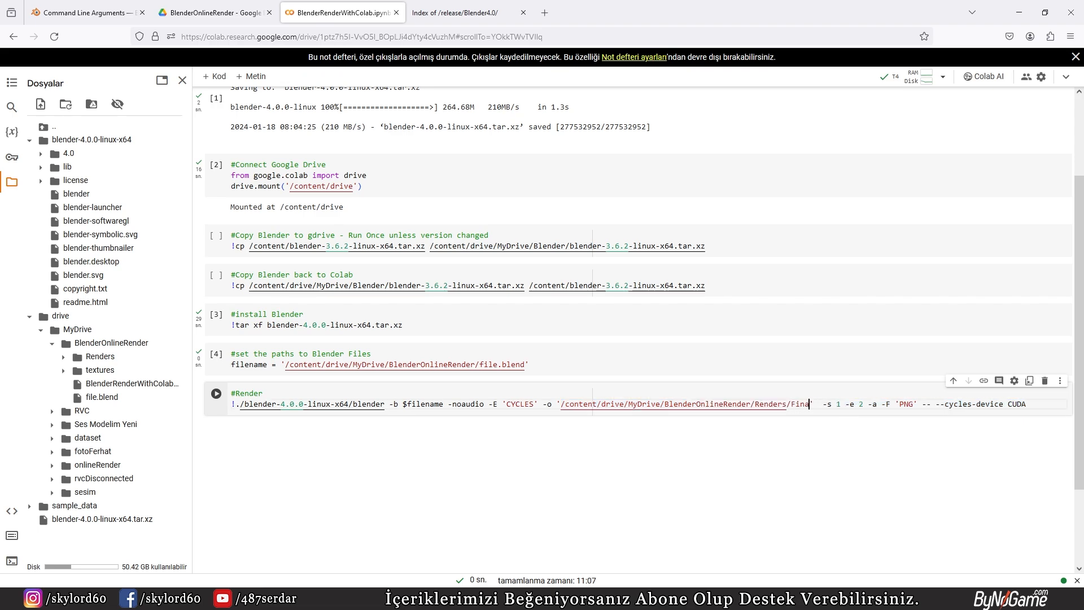
type("n_")
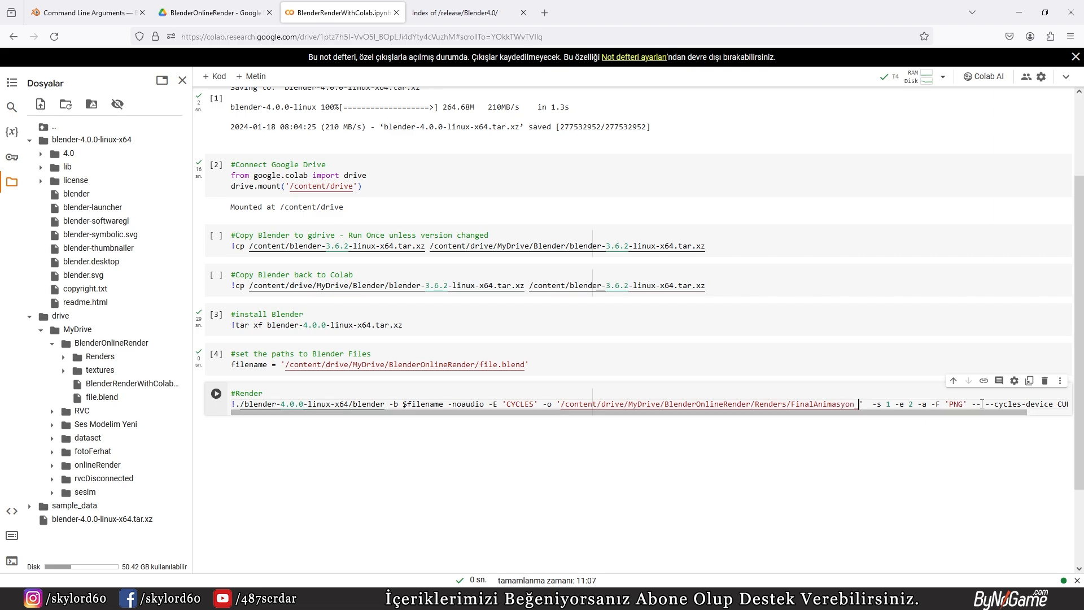
Shorten the output file prefix in the Render cell to Final_ and set the end frame to 100.
left_click_drag(803, 412, 837, 413)
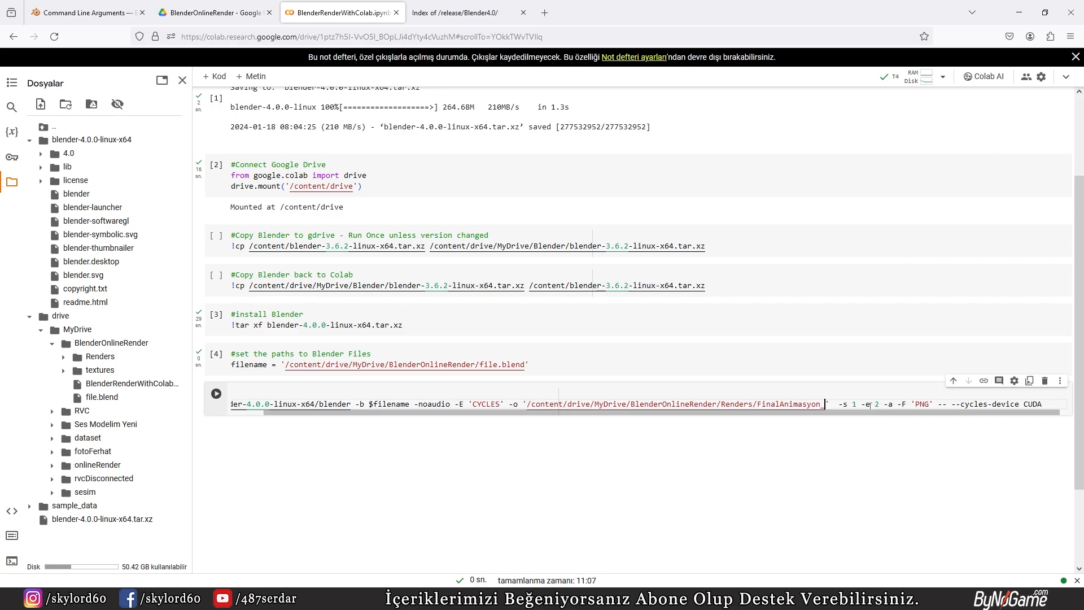
key("BackSpace")
key("BackSpace")
key("BackSpace")
key("BackSpace")
key("BackSpace")
key("BackSpace")
key("BackSpace")
key("BackSpace")
key("BackSpace")
key("BackSpace")
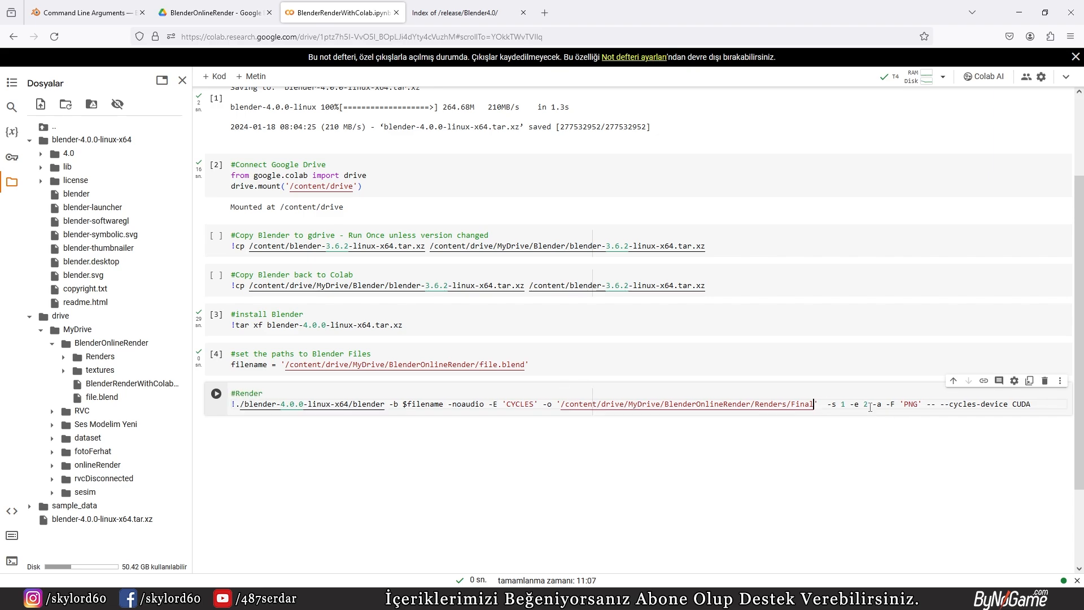
type("_")
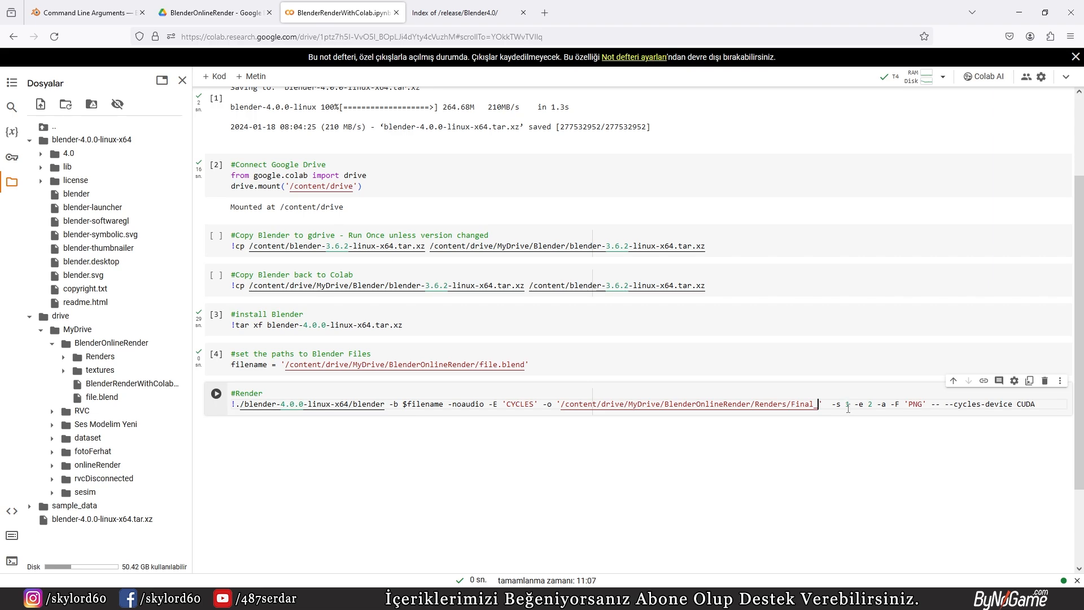
double_click(870, 405)
type("100")
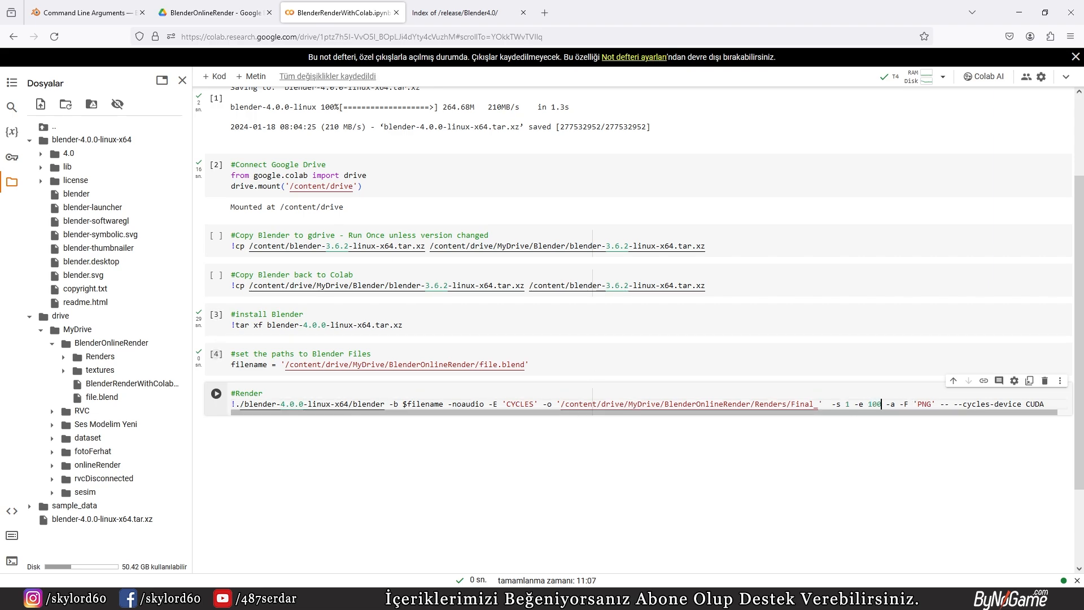
Check the animation's frame range in Blender and read the render options in the Command Line Arguments manual page.
left_click(584, 599)
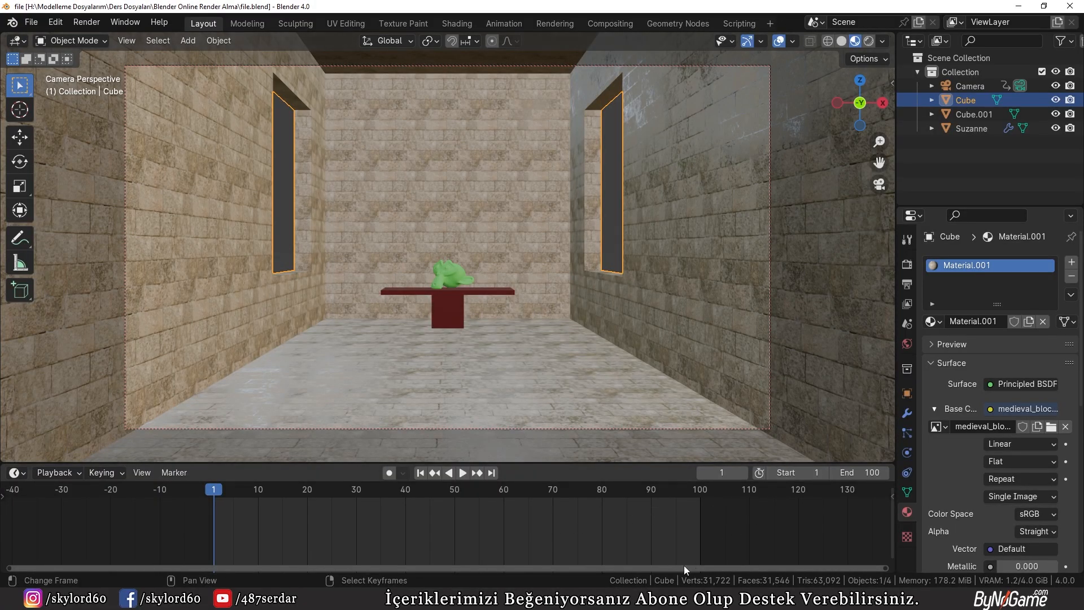
key("alt+Tab")
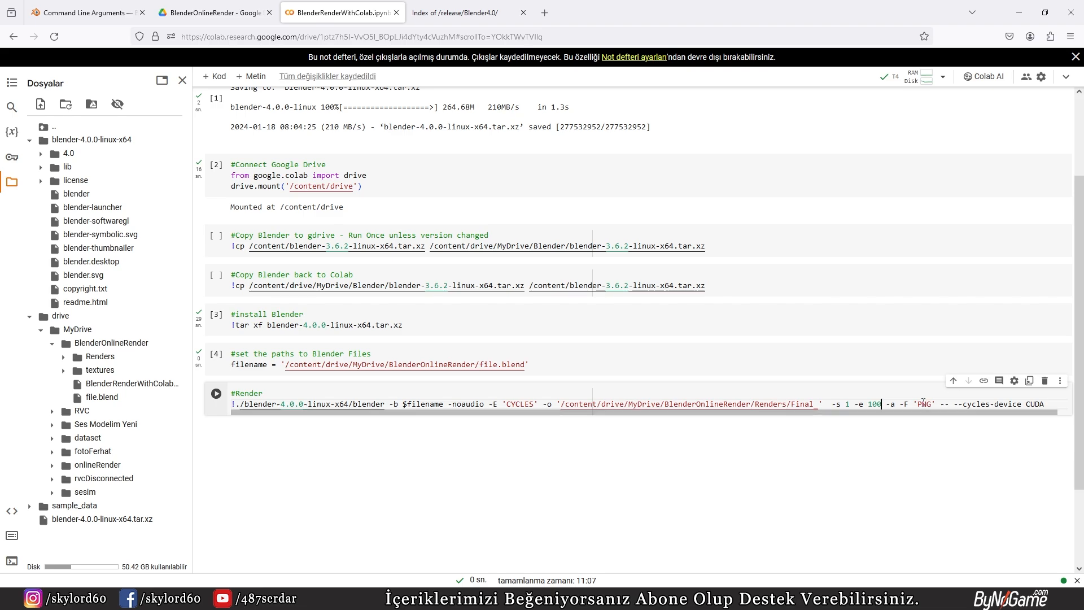
left_click(96, 13)
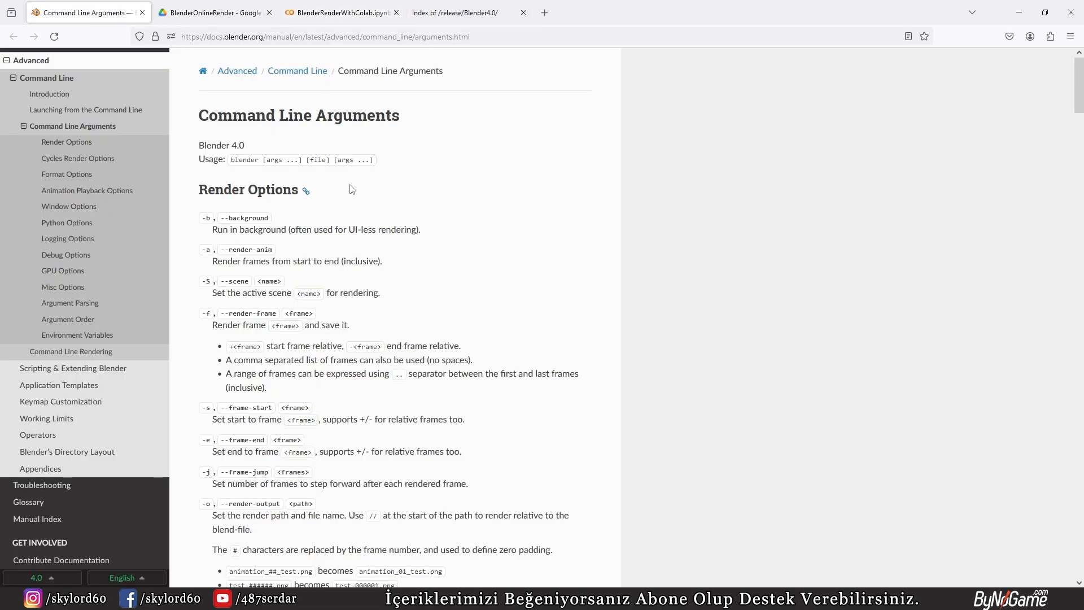
scroll(354, 187, "down", 3)
scroll(354, 196, "down", 6)
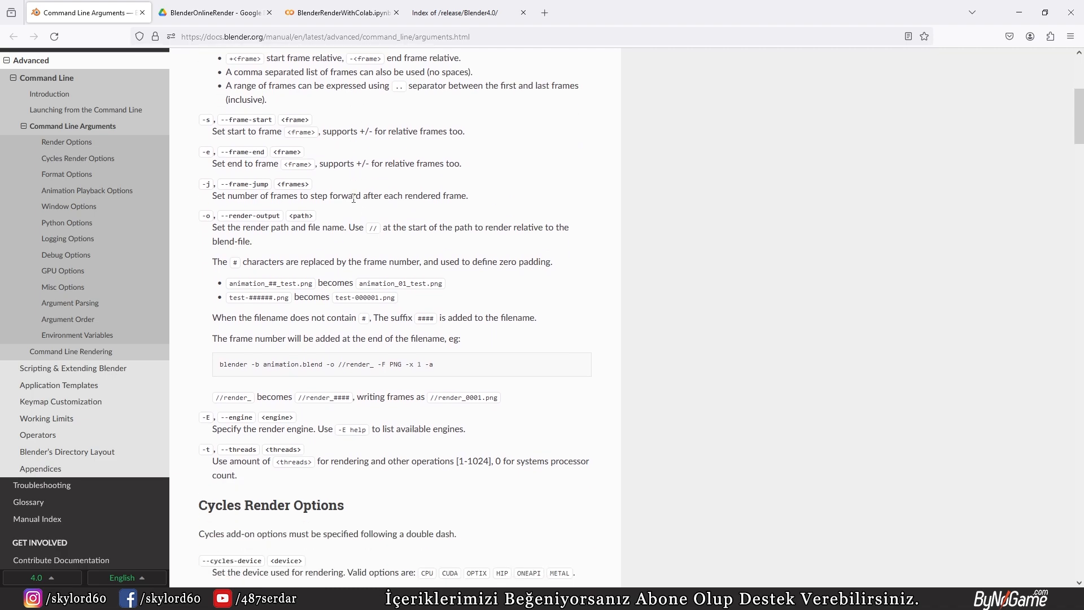
scroll(358, 210, "up", 9)
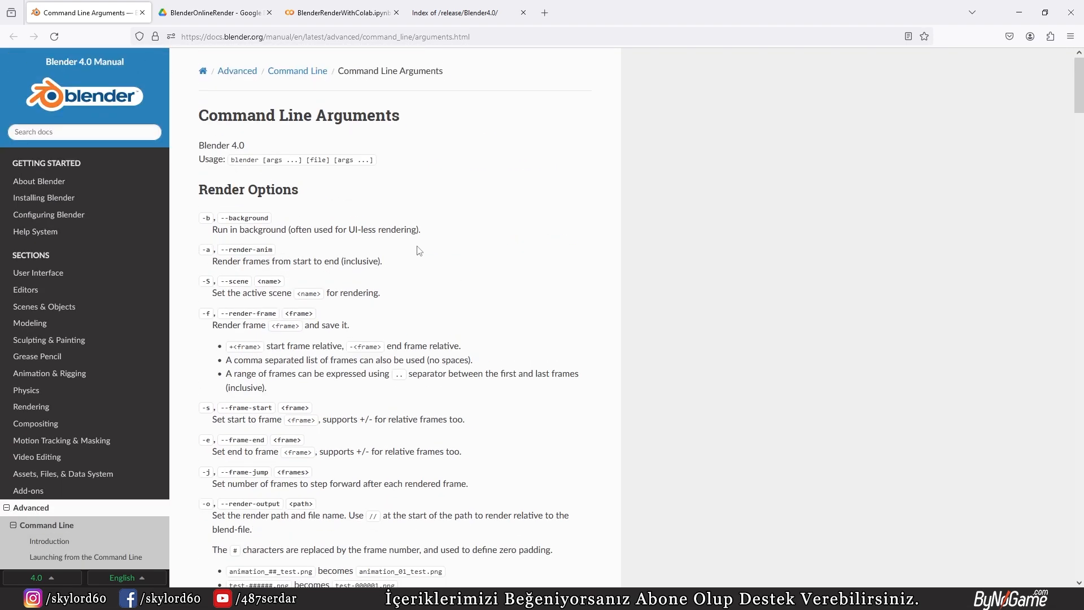
scroll(332, 270, "down", 2)
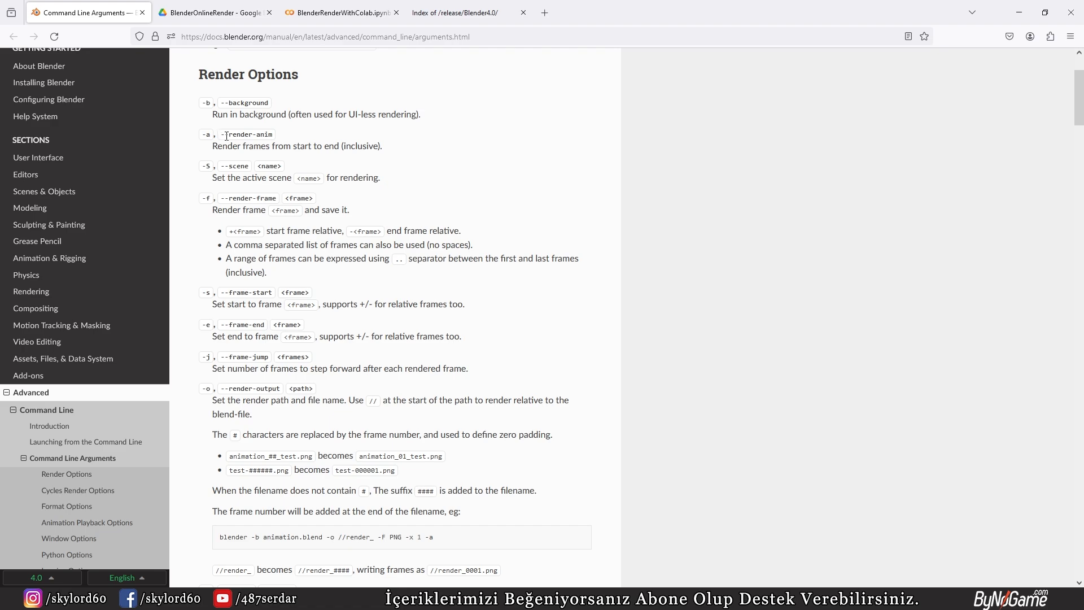
left_click(193, 8)
left_click(367, 7)
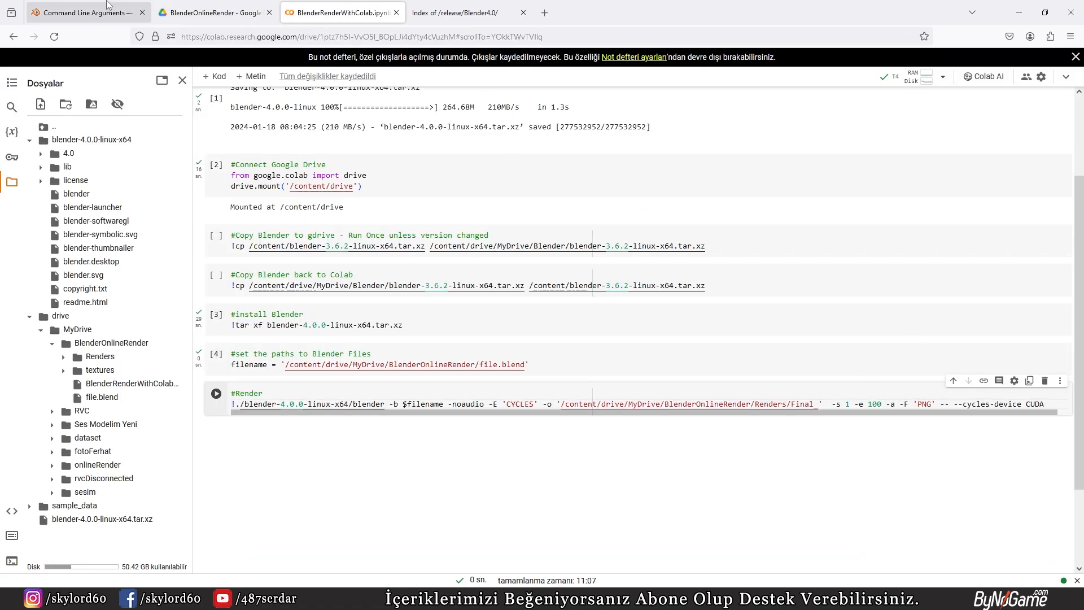
Copy the AVIJPEG format name from the manual's Format Options and use it to replace PNG in the Render cell.
left_click(84, 13)
scroll(422, 295, "down", 5)
scroll(422, 296, "down", 4)
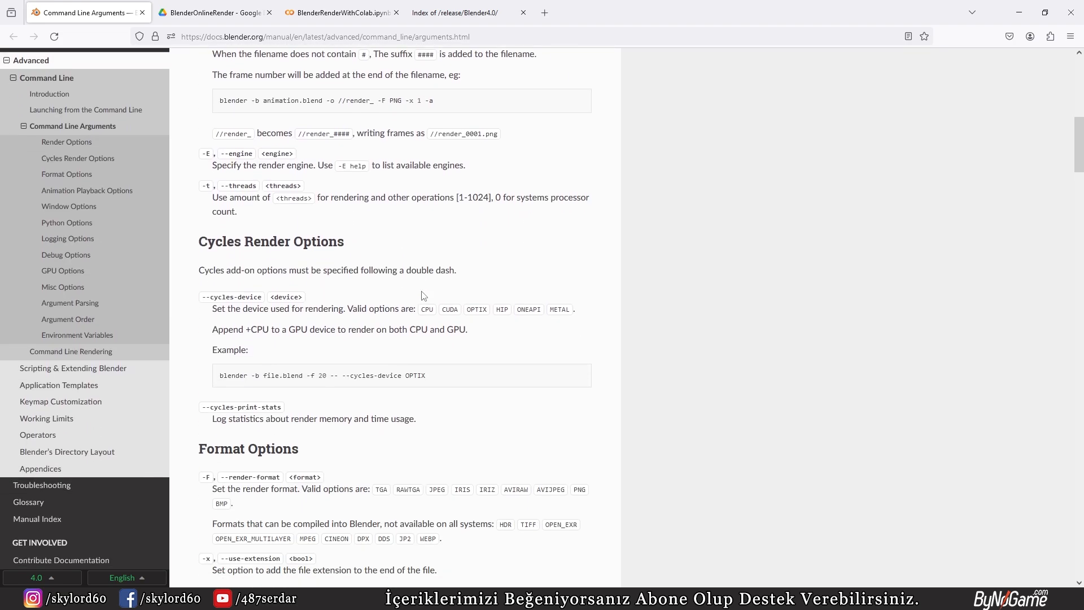
scroll(421, 289, "down", 3)
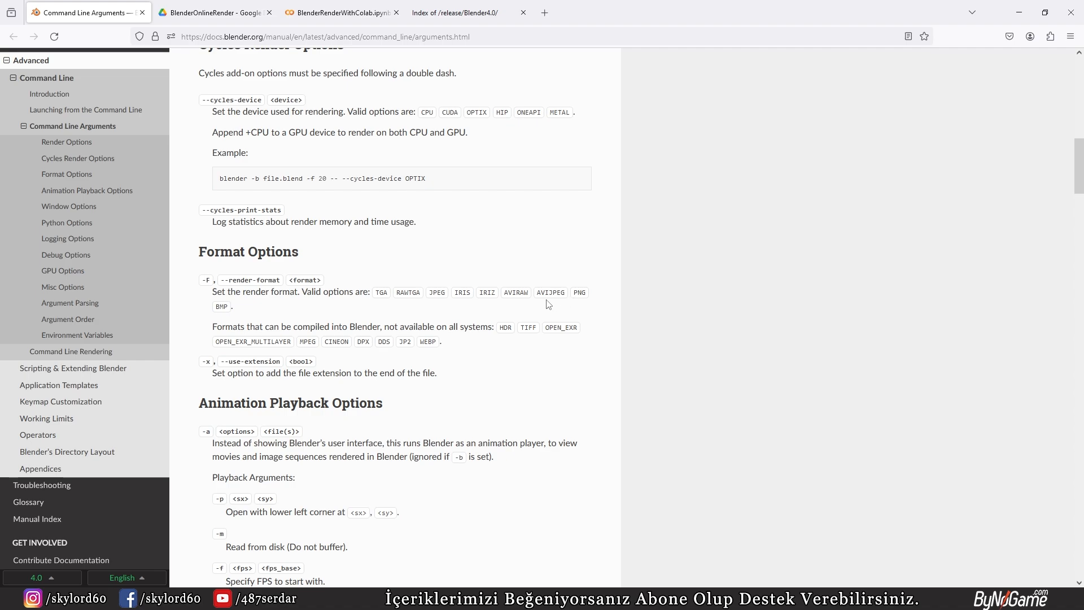
left_click_drag(540, 293, 556, 292)
right_click(551, 292)
left_click(570, 304)
left_click(320, 15)
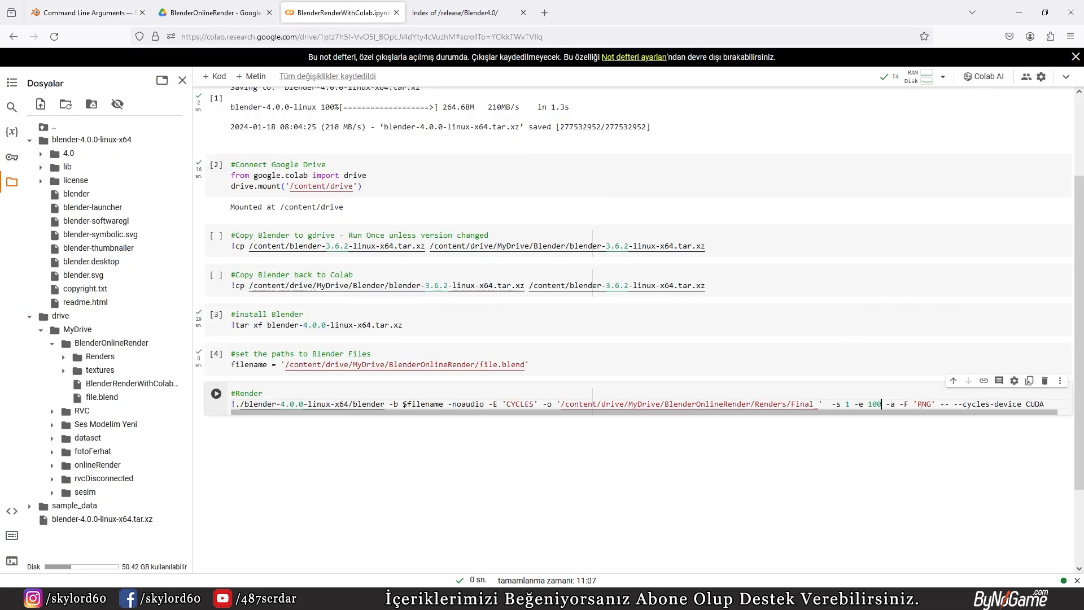
left_click_drag(918, 404, 932, 405)
key("ctrl+v")
Check the output file format in Blender's output properties and review the full Render command in the notebook.
key("alt+Tab")
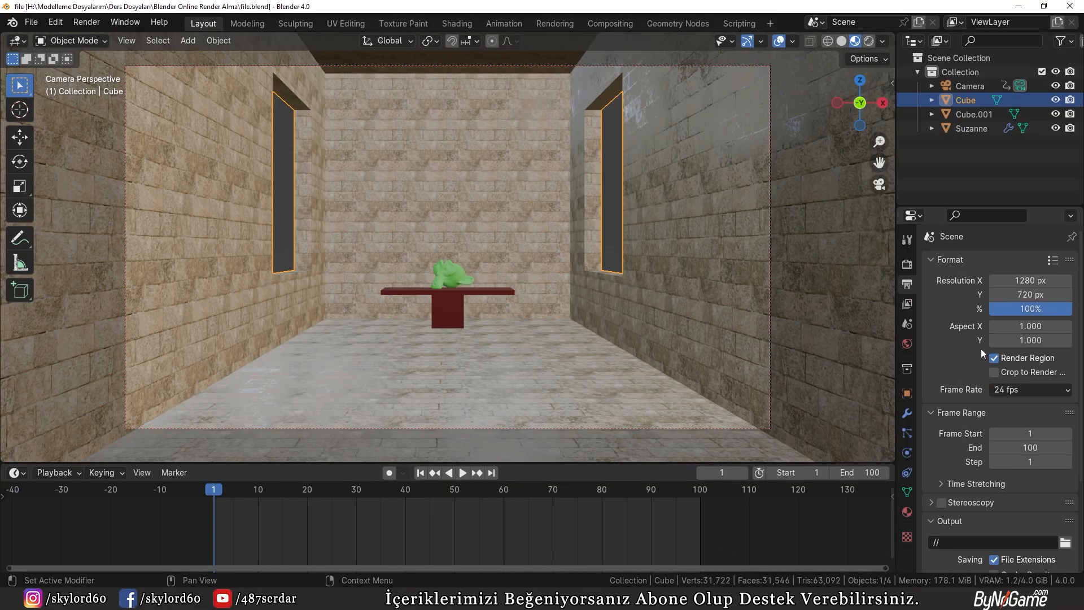
scroll(1023, 409, "down", 5)
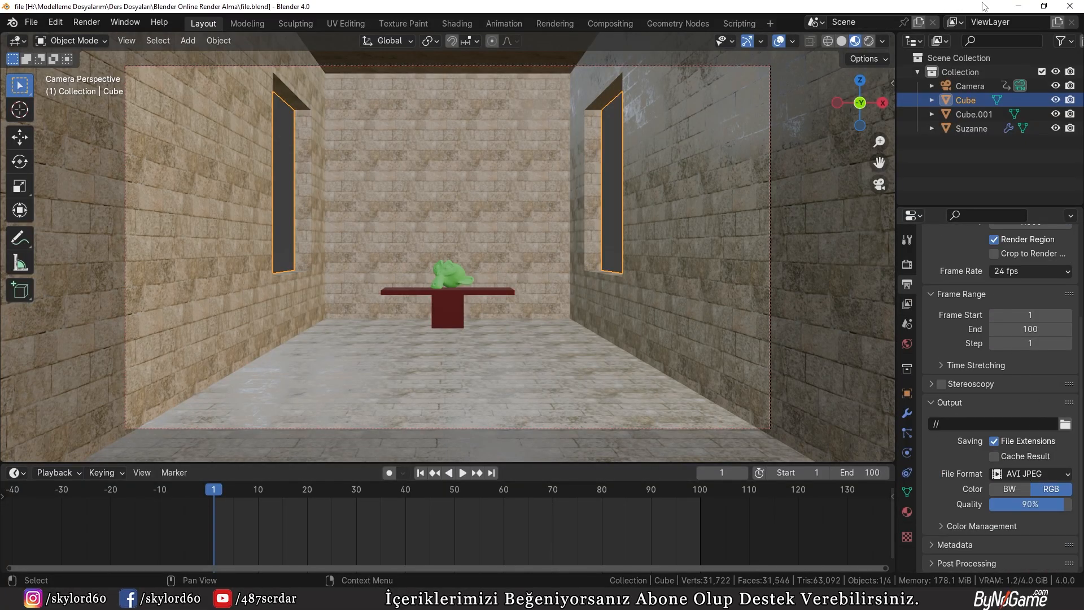
key("alt+Tab")
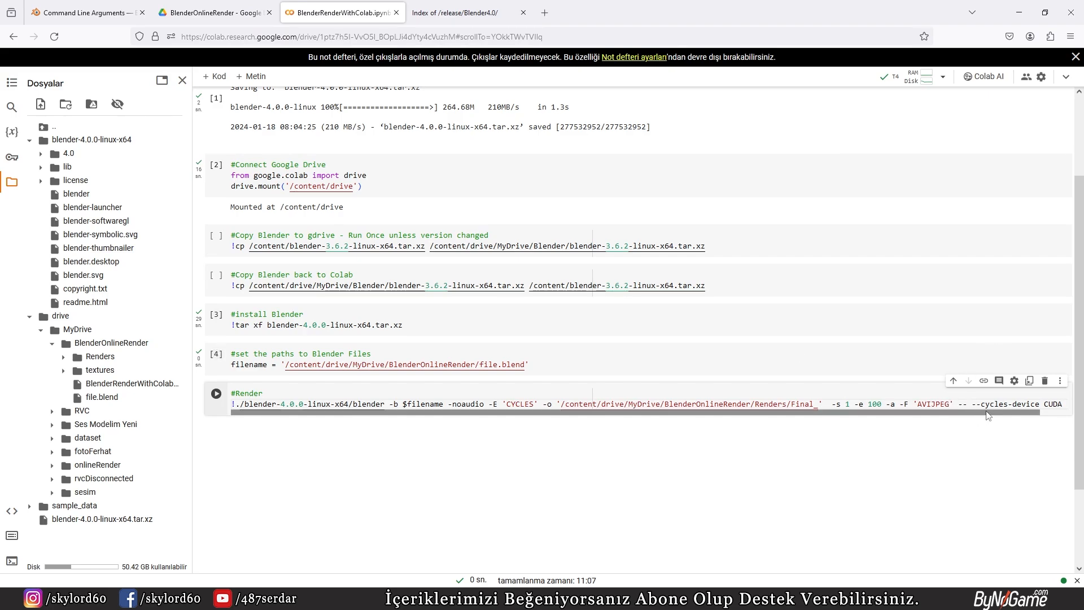
left_click_drag(989, 415, 1008, 415)
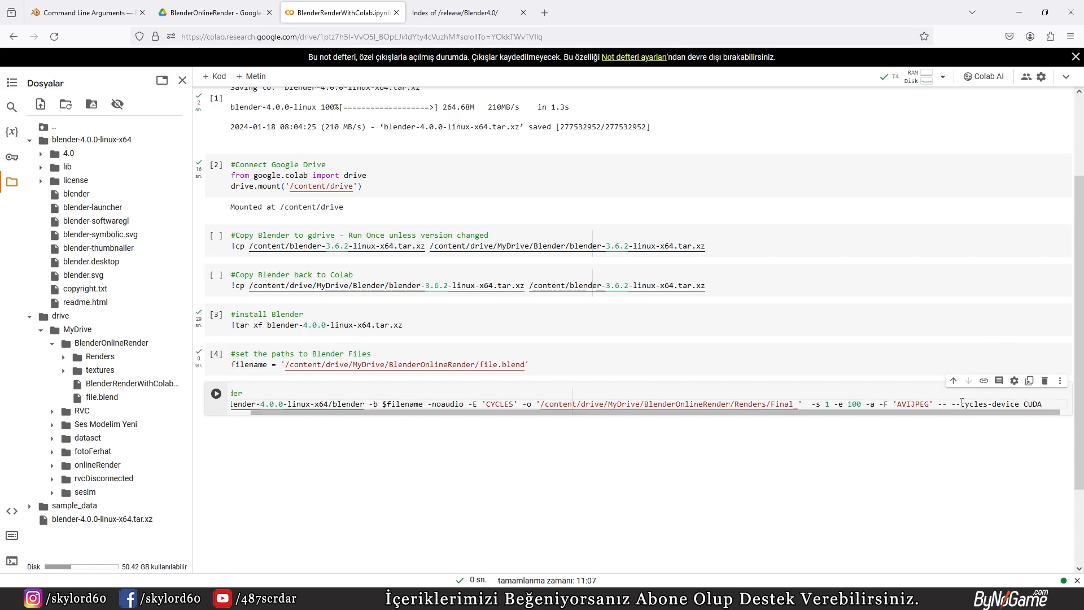
key("Home")
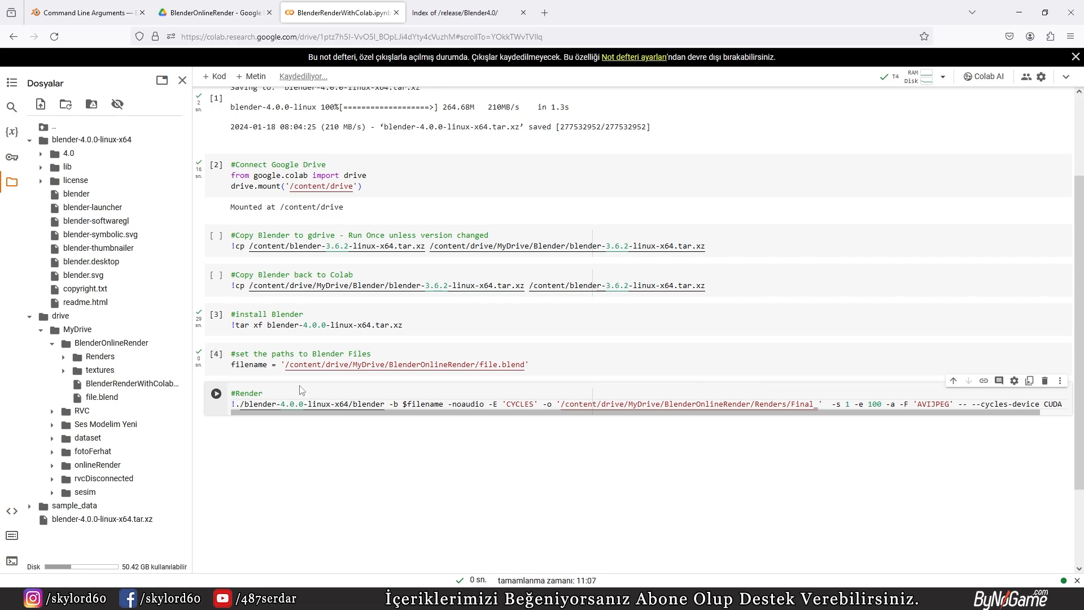
Review the notebook cells and run the Render cell.
scroll(213, 145, "up", 2)
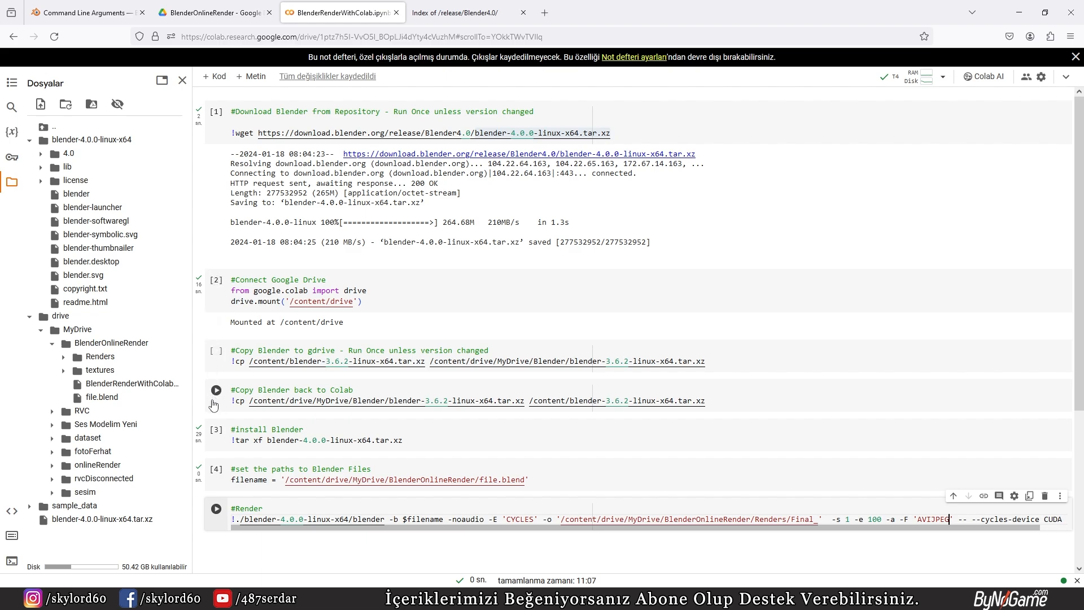
scroll(214, 405, "down", 2)
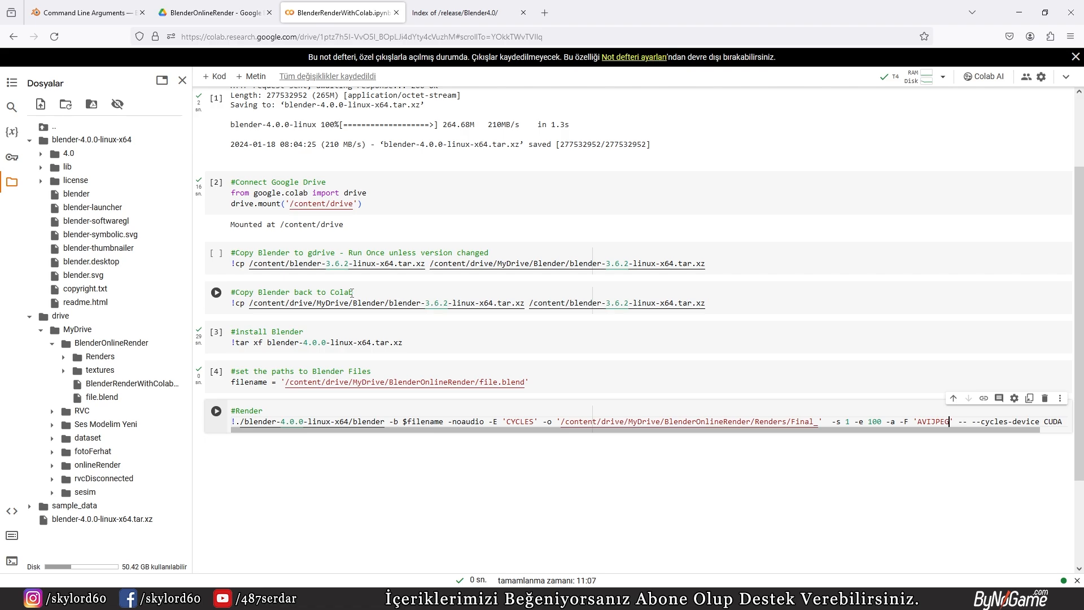
left_click(217, 411)
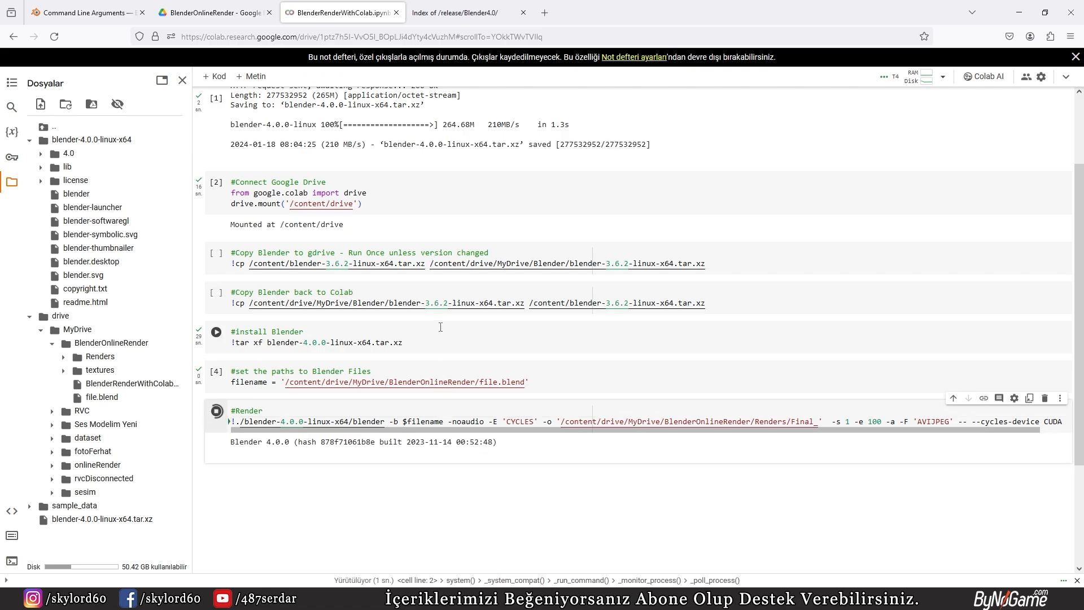
Examine the render log for the output AVI file name, the per-frame progress and the render time of each frame.
scroll(648, 400, "down", 1)
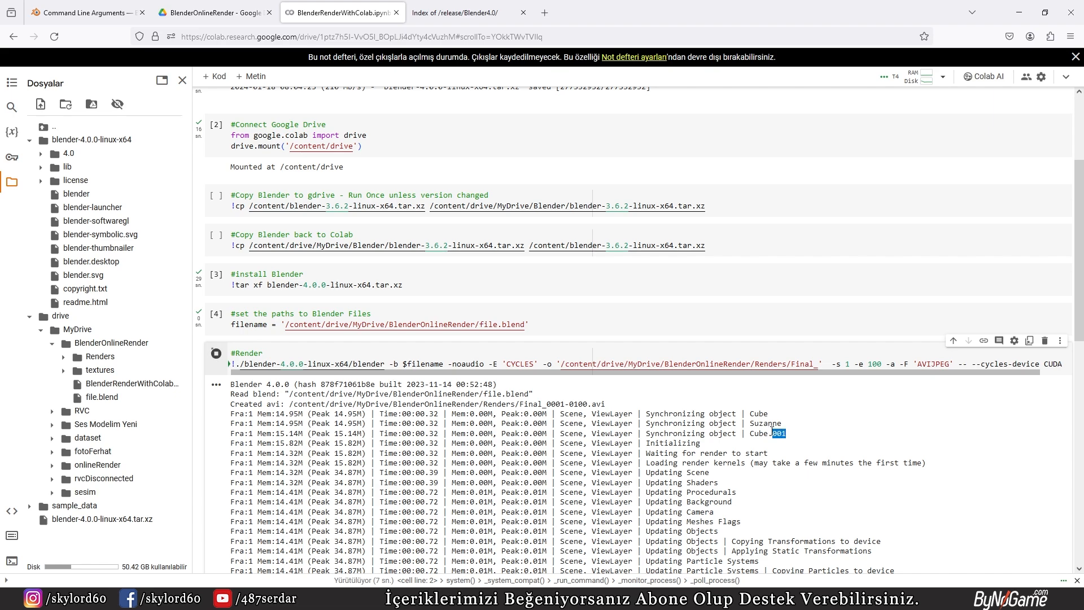
left_click_drag(783, 434, 231, 413)
left_click(688, 428)
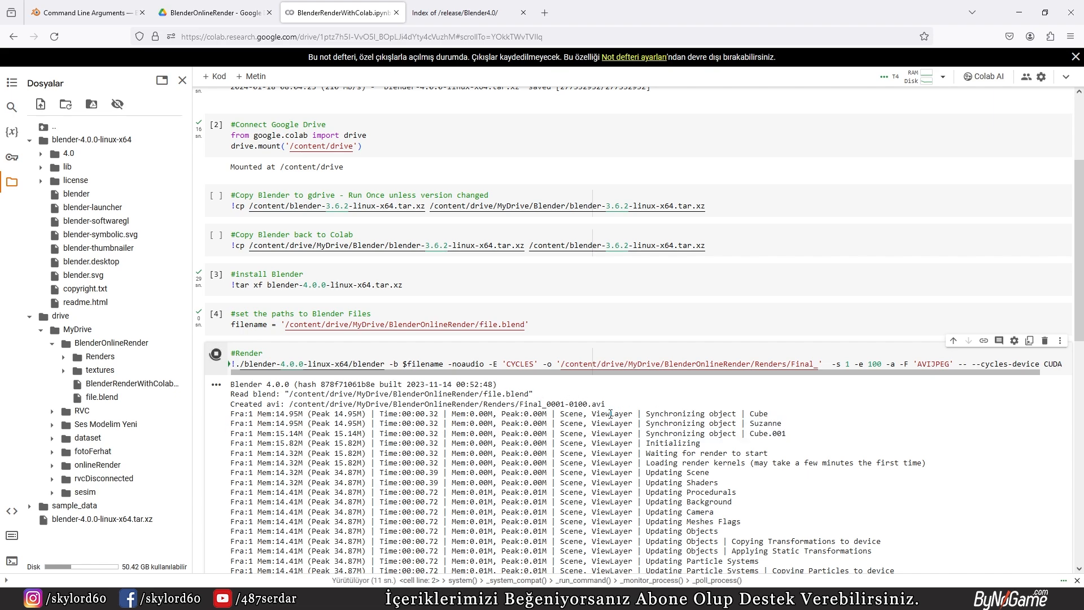
left_click_drag(607, 405, 521, 403)
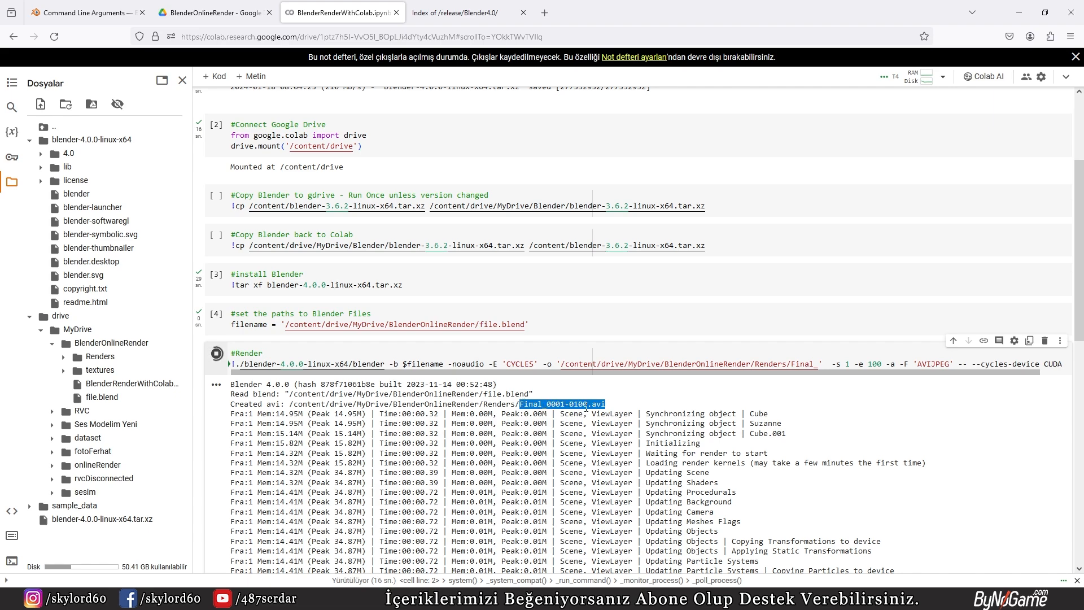
left_click(542, 410)
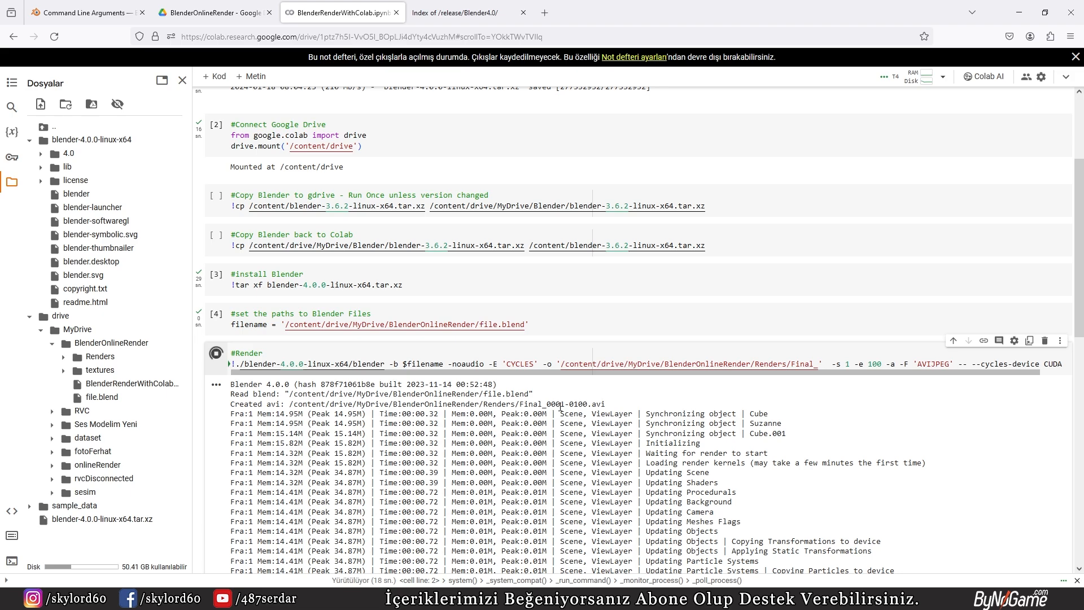
scroll(576, 411, "down", 3)
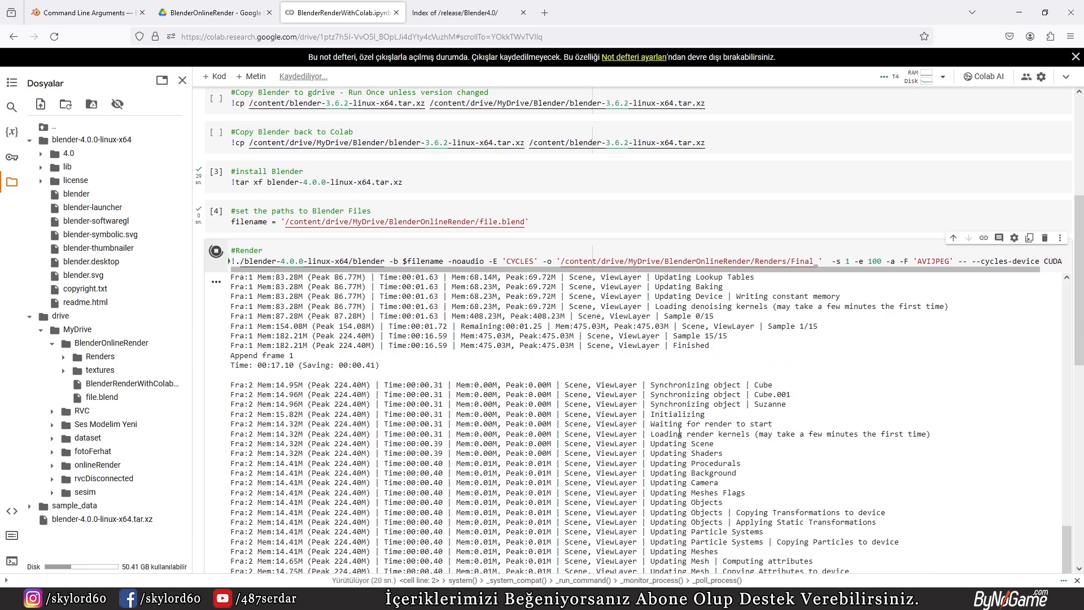
scroll(695, 406, "up", 2)
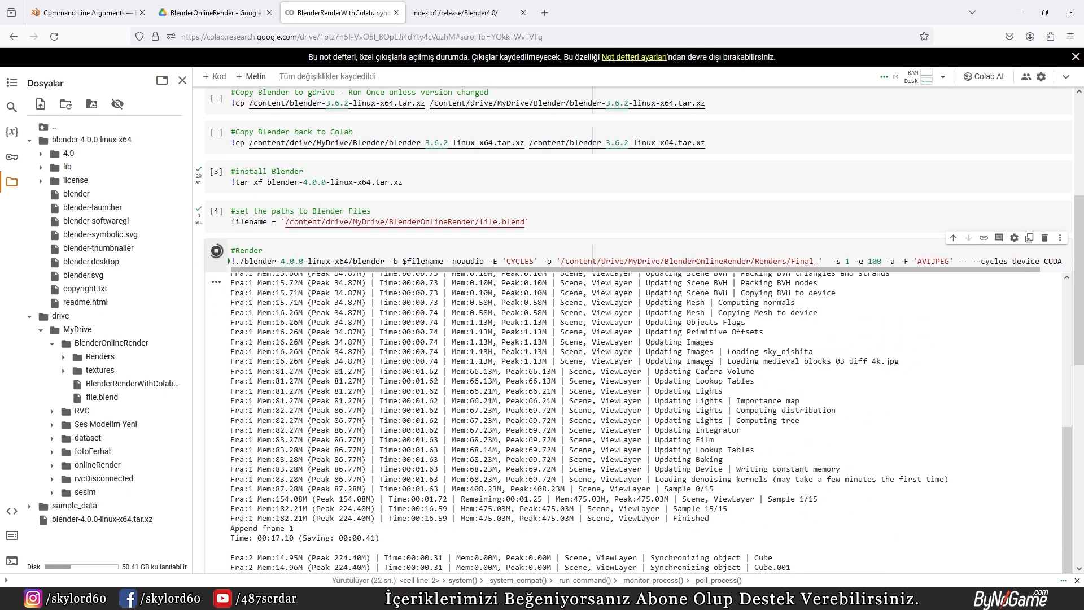
scroll(721, 391, "down", 5)
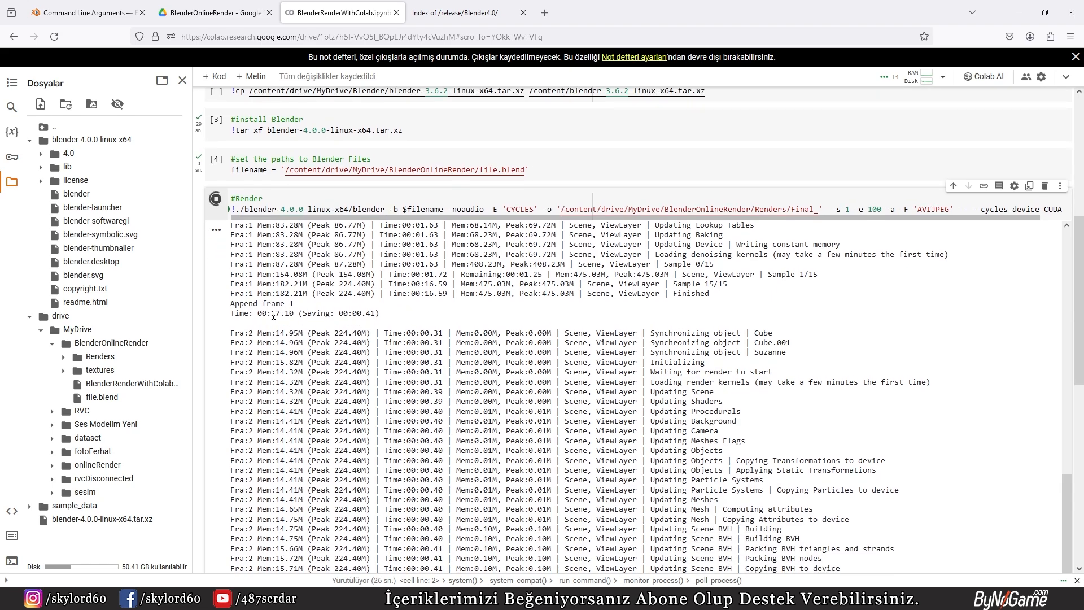
scroll(281, 325, "down", 3)
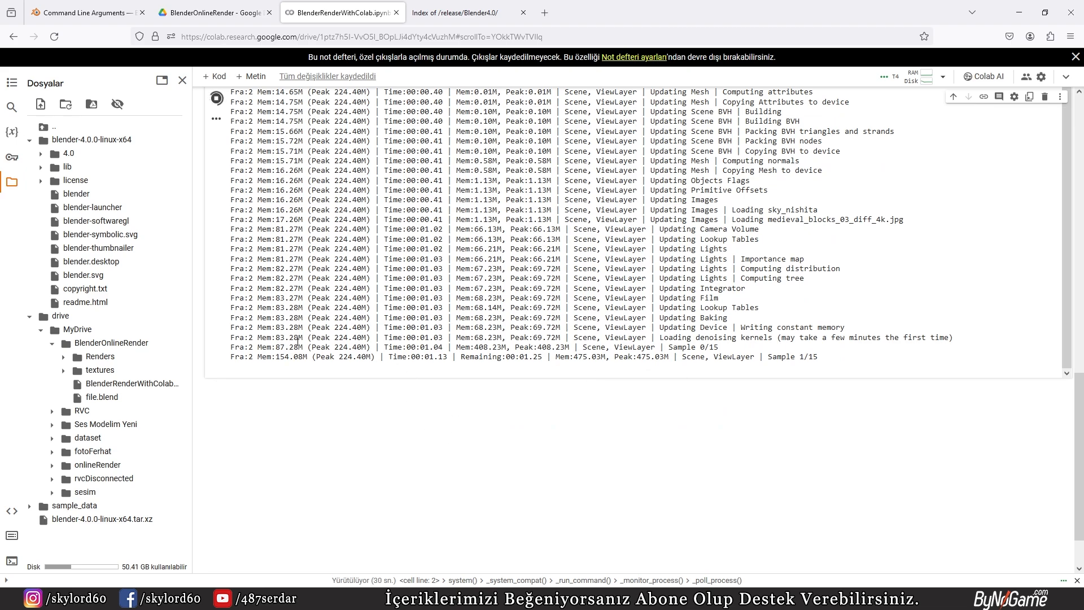
scroll(360, 347, "up", 5)
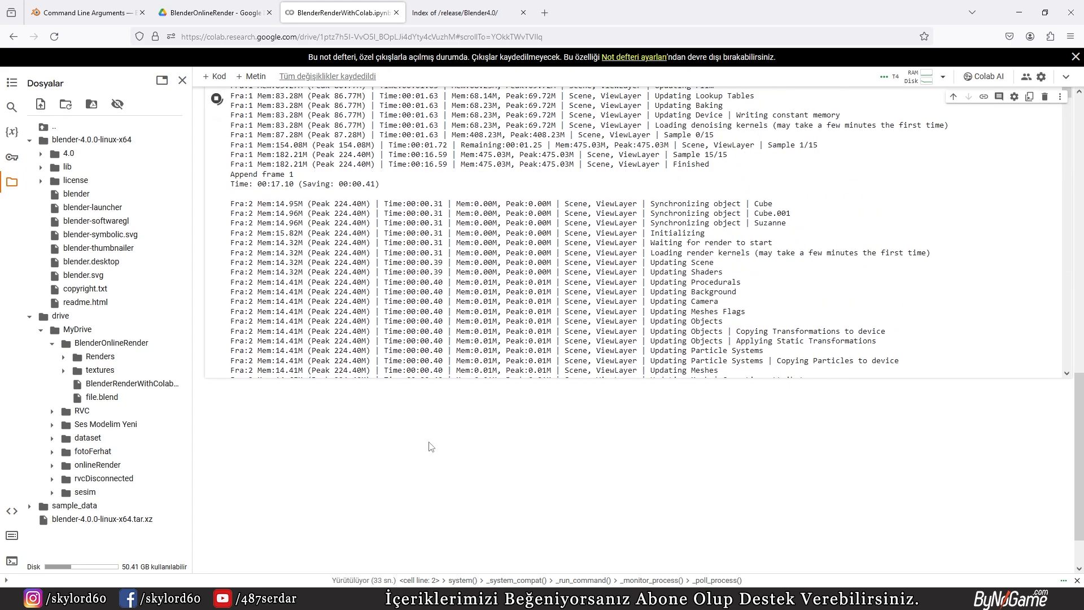
Open the Renders folder in Google Drive, refresh it, and return to the notebook to check the render's progress.
left_click(187, 12)
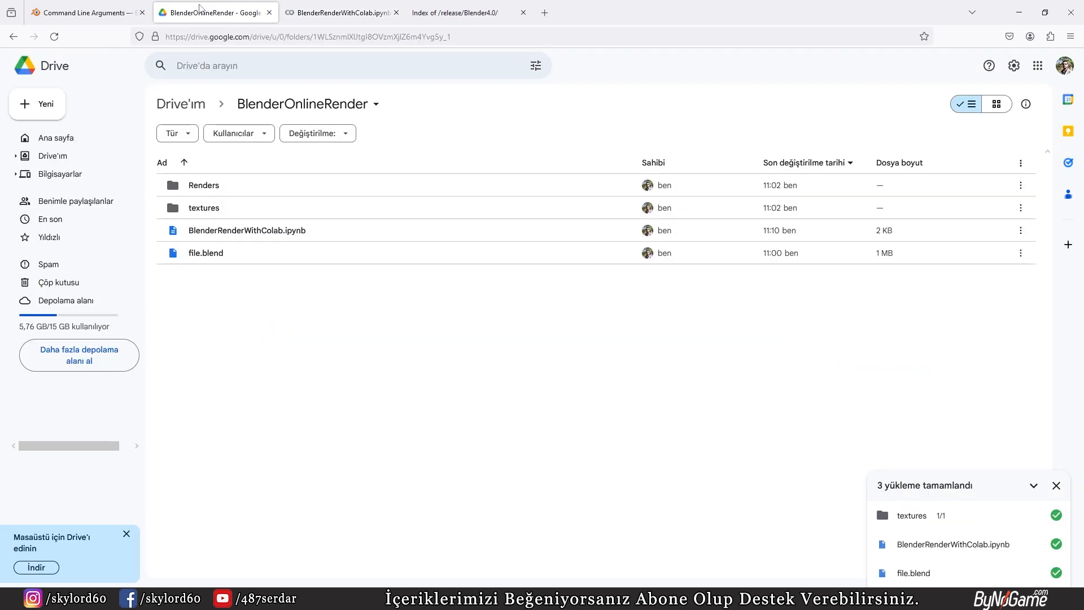
double_click(213, 187)
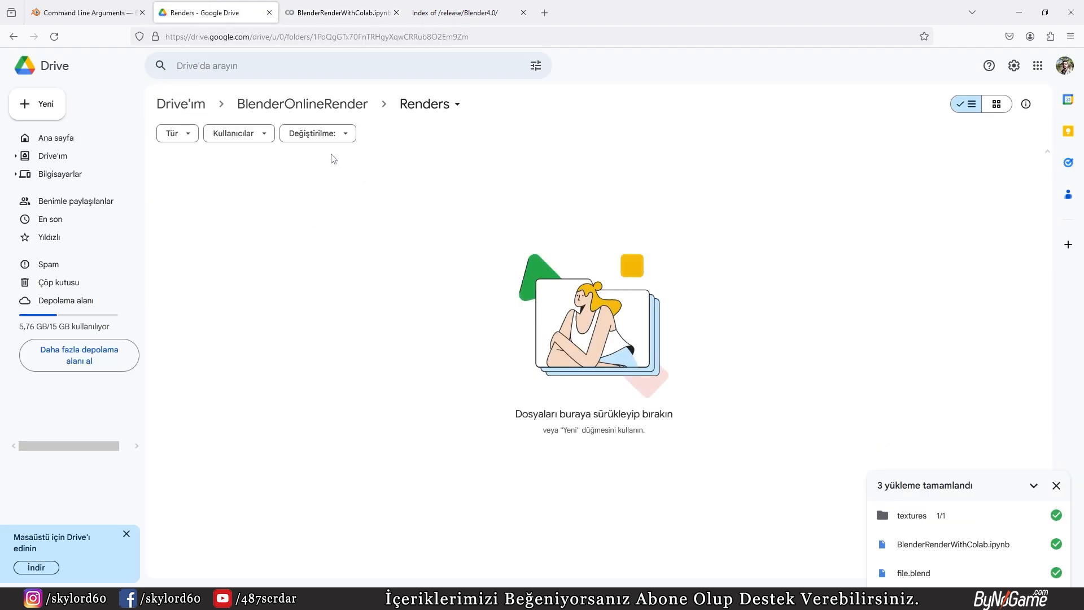
left_click(54, 36)
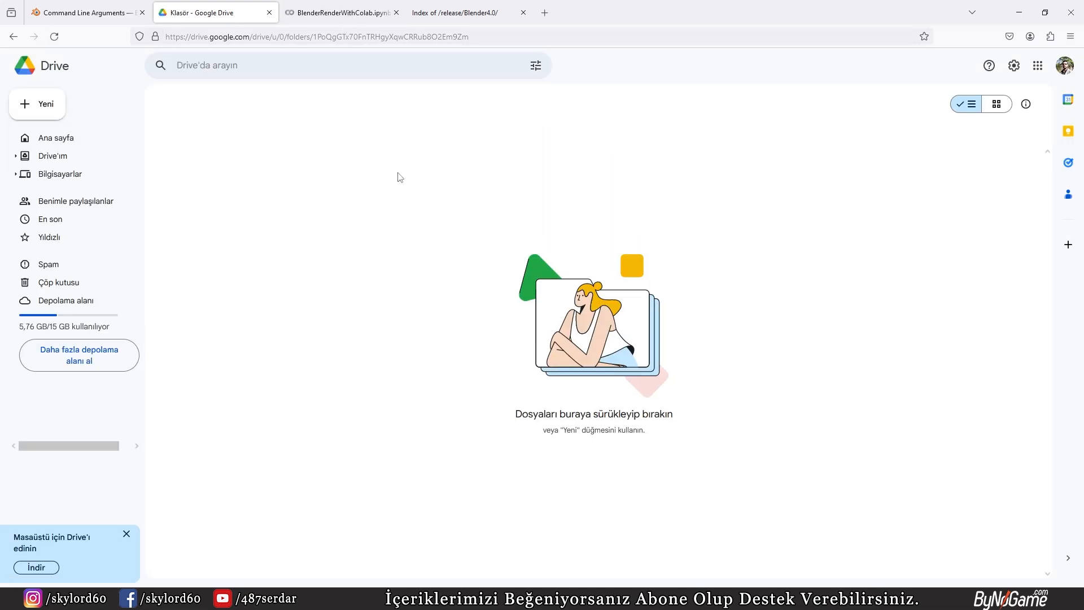
left_click(321, 7)
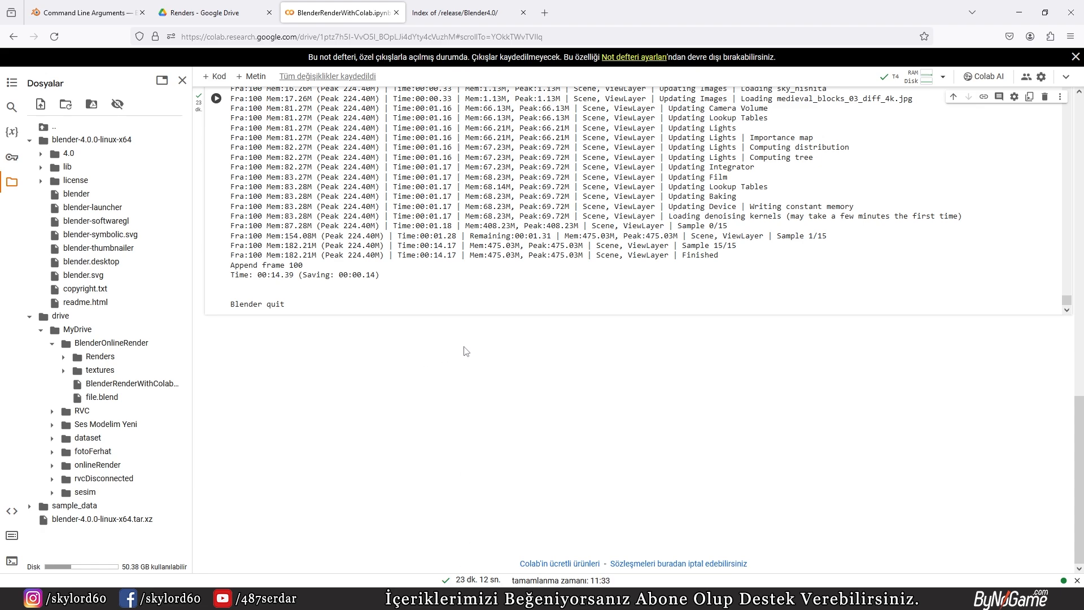
Download Final_0001-0100.avi from the Renders folder in Google Drive and open the downloaded video.
left_click(220, 13)
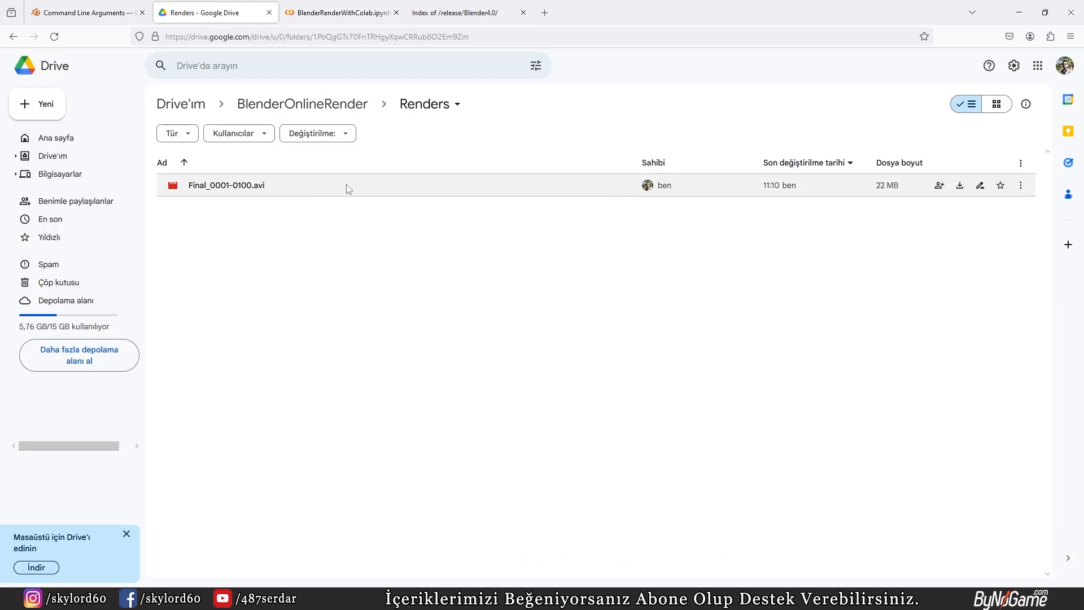
right_click(520, 186)
left_click(577, 224)
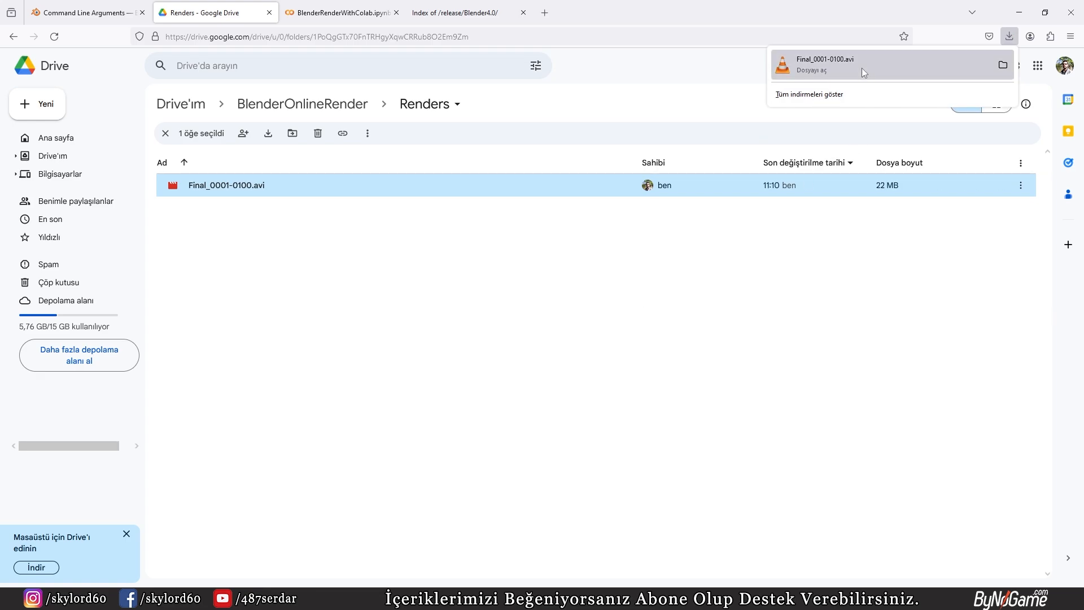
left_click(862, 68)
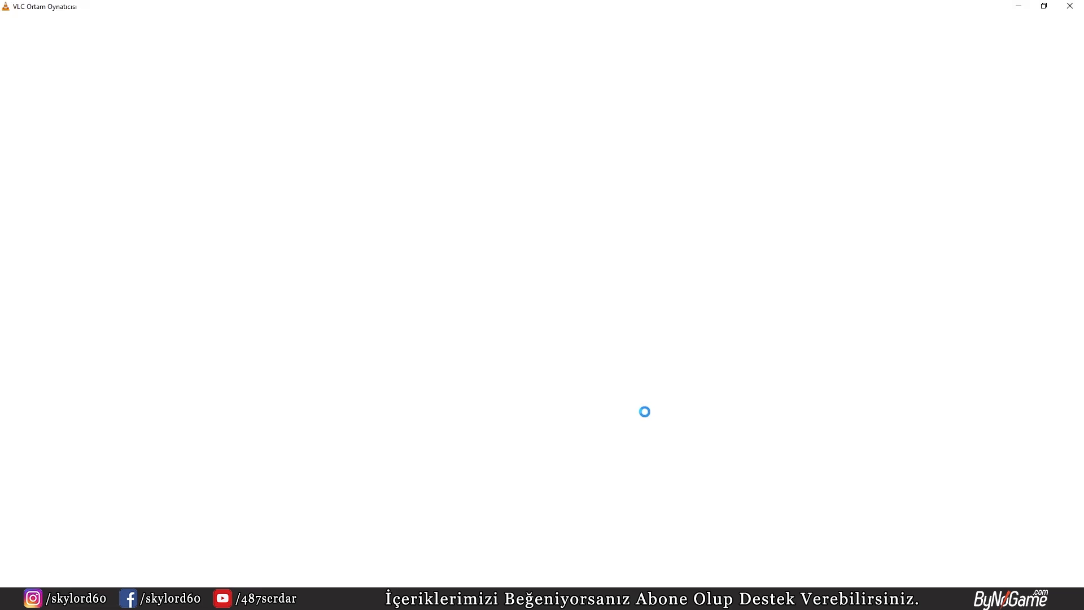